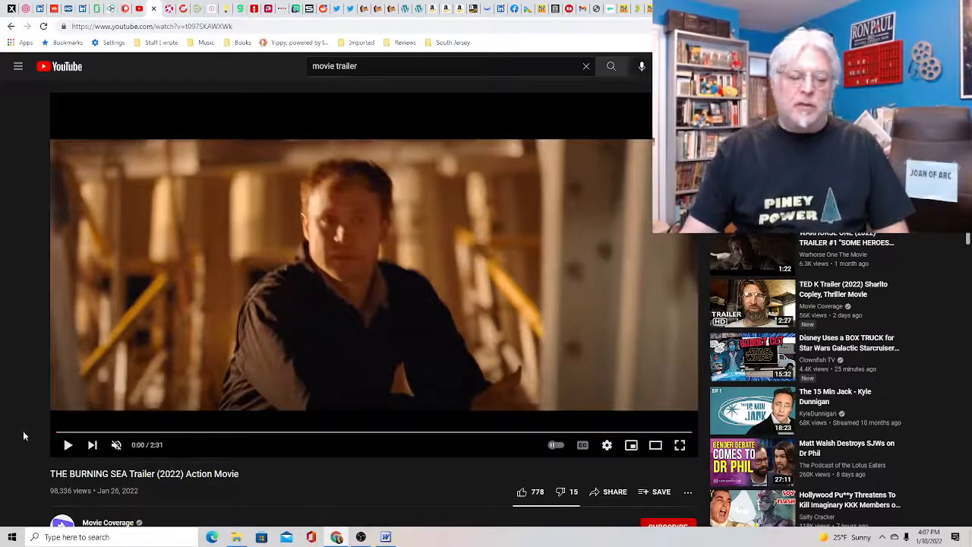
- Scrub the paused trailer from 0:00 past the 0:10 studio logo to the kissing scene at 0:13
click(64, 431)
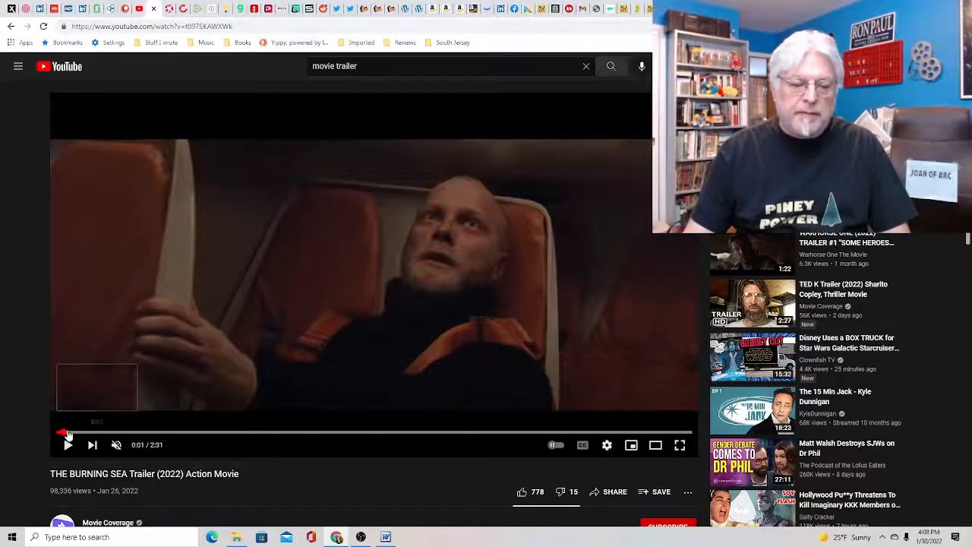
click(68, 431)
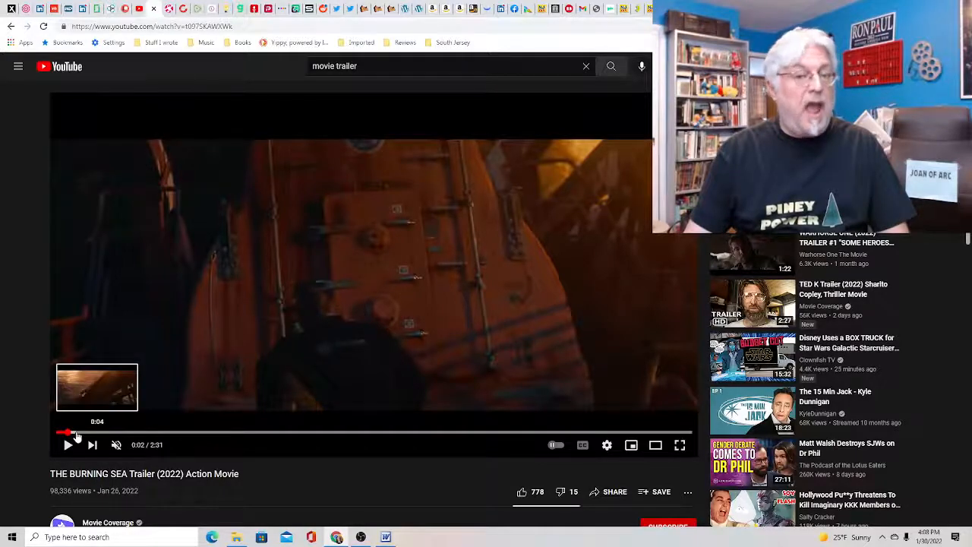
click(76, 432)
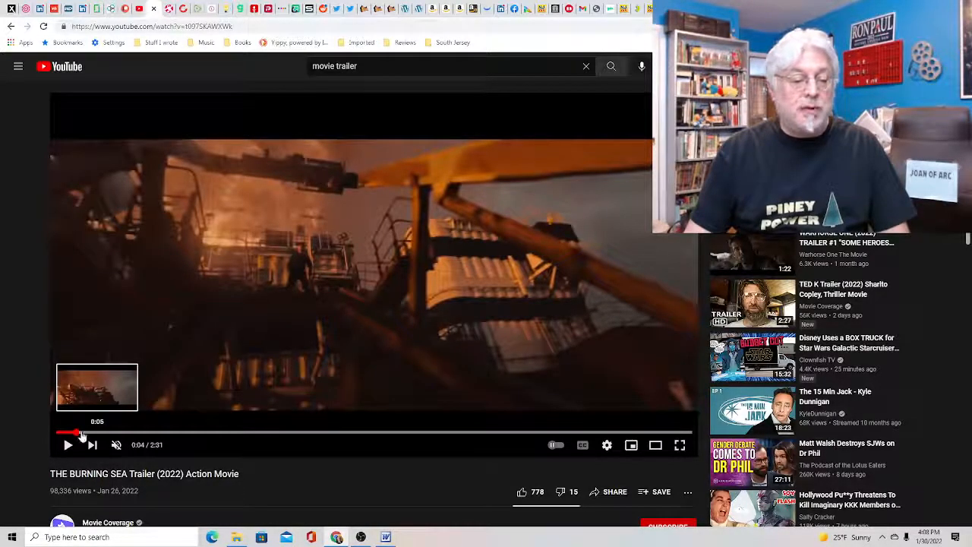
click(83, 432)
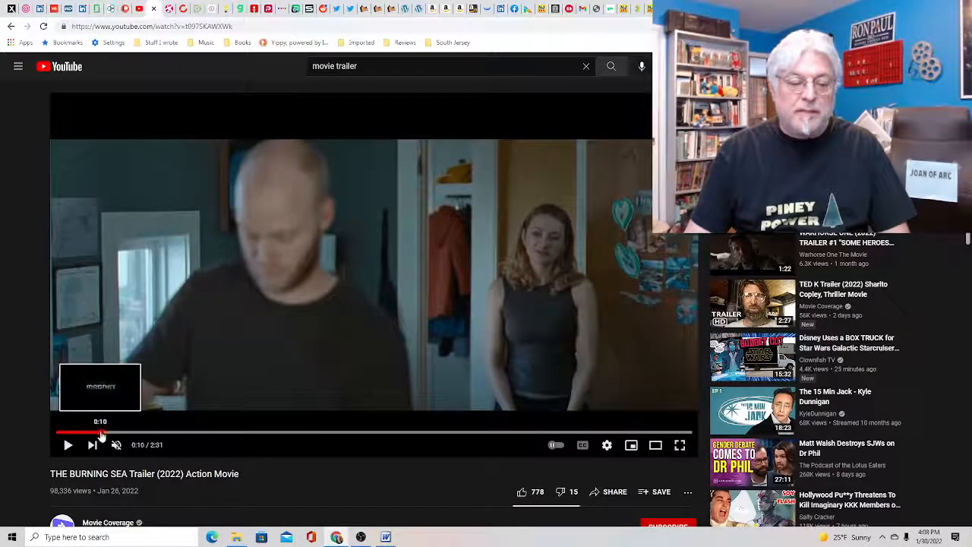
click(105, 432)
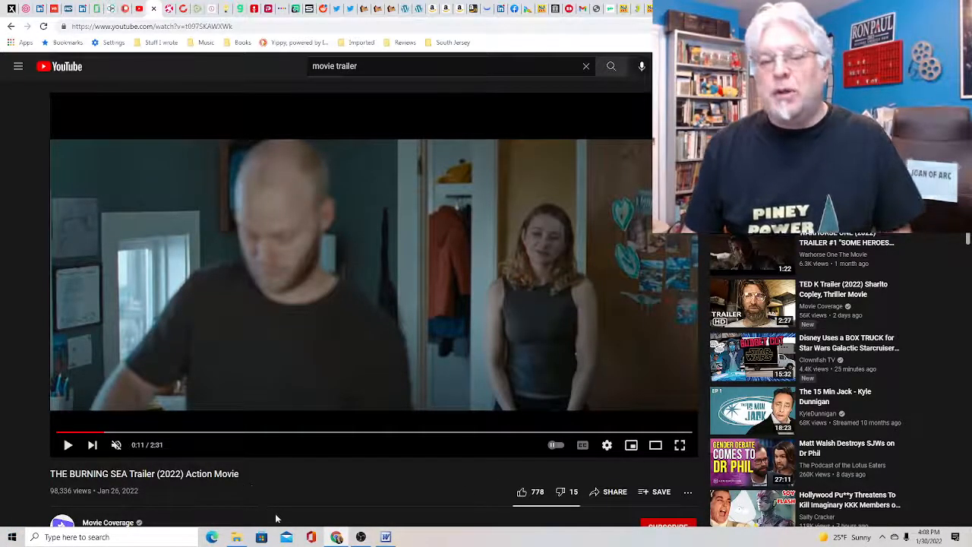
click(111, 433)
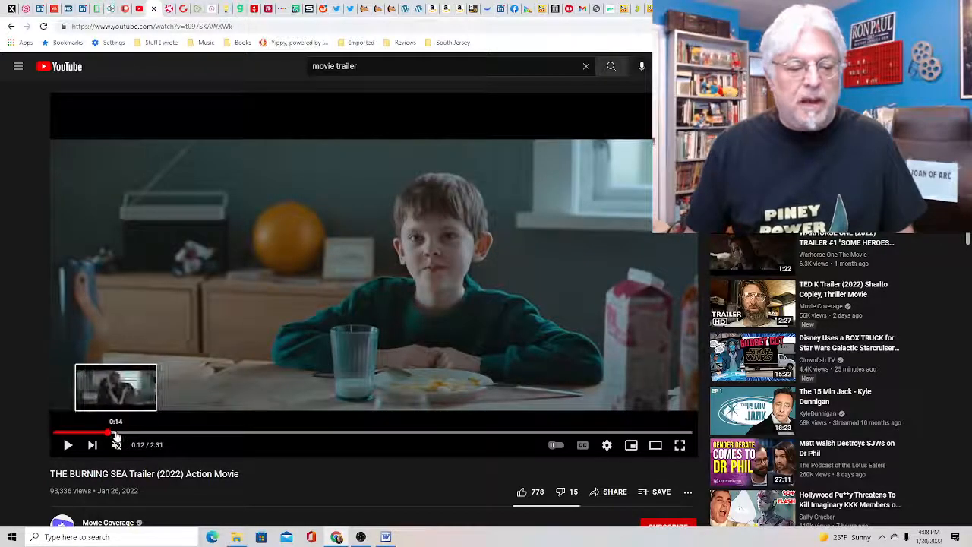
click(108, 434)
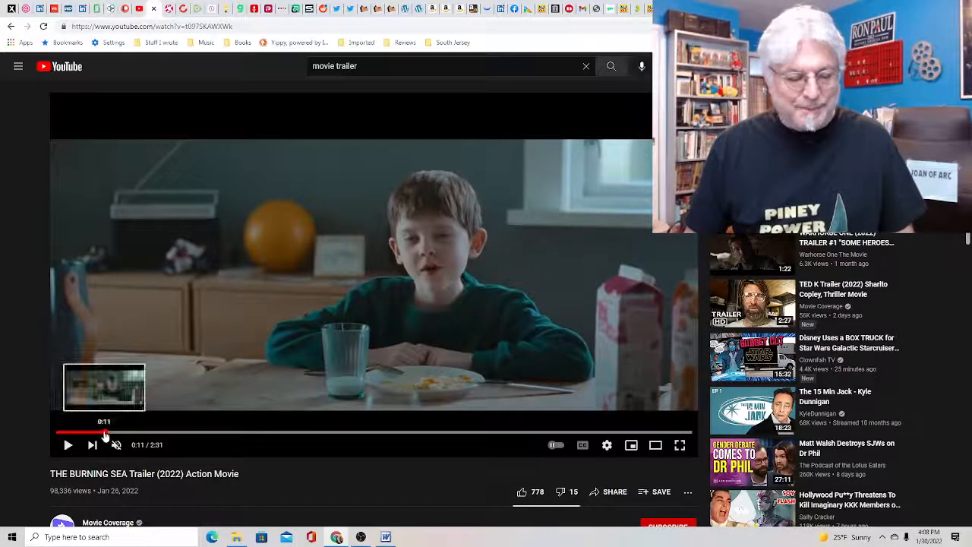
click(109, 435)
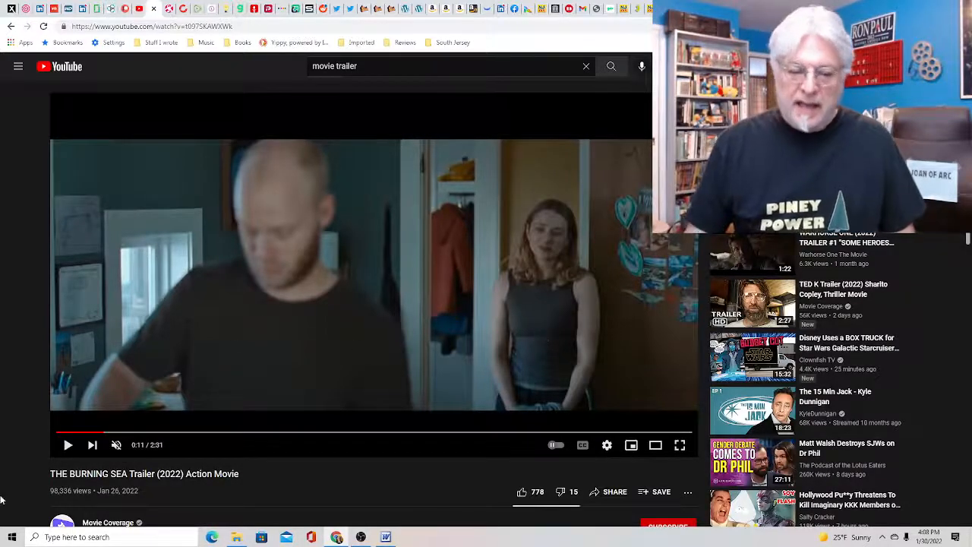
- Step the trailer forward through the ship, deck and submarine shots to the red-lit woman near 0:25
click(116, 434)
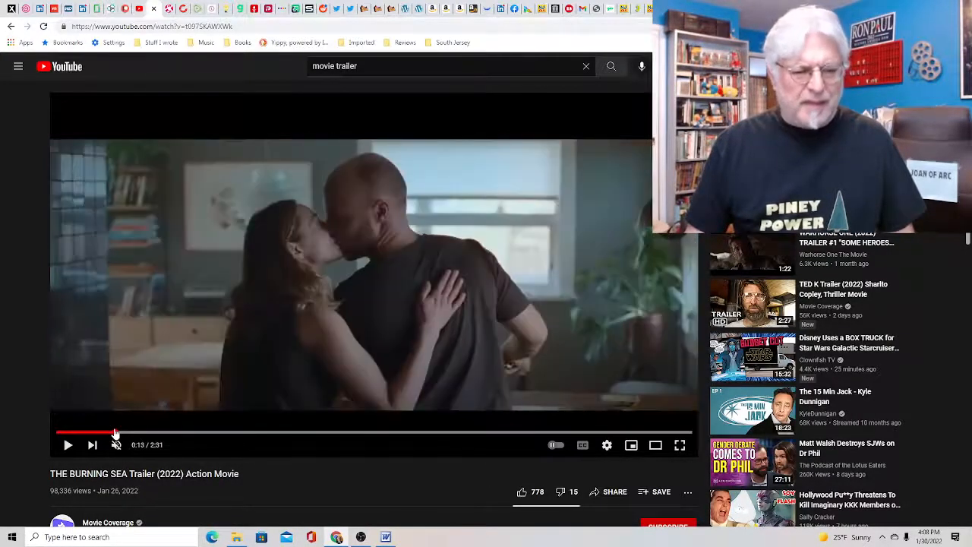
click(126, 435)
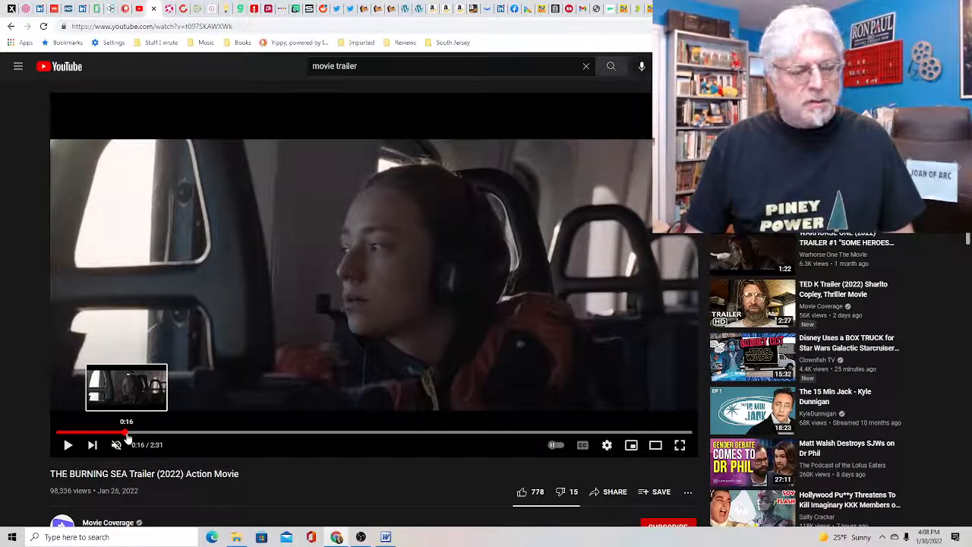
click(135, 434)
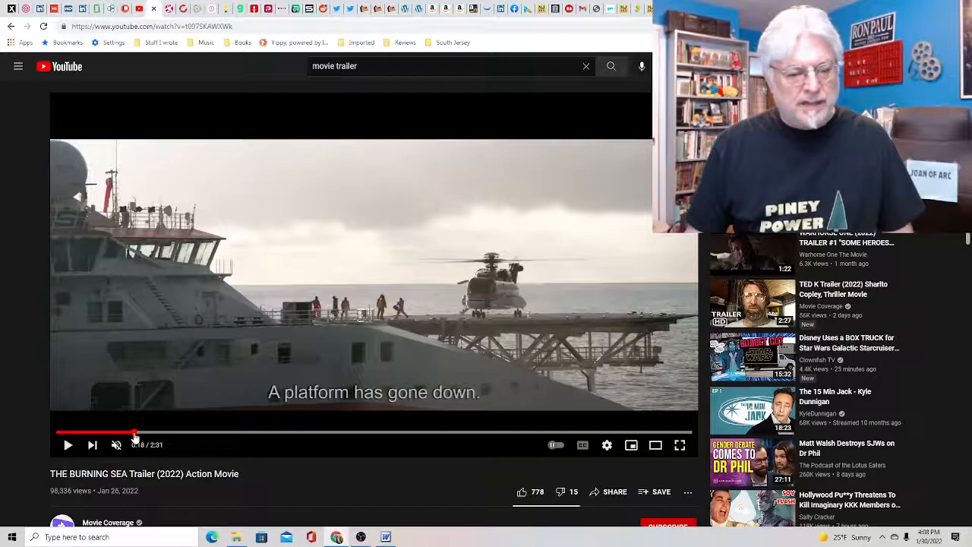
click(141, 434)
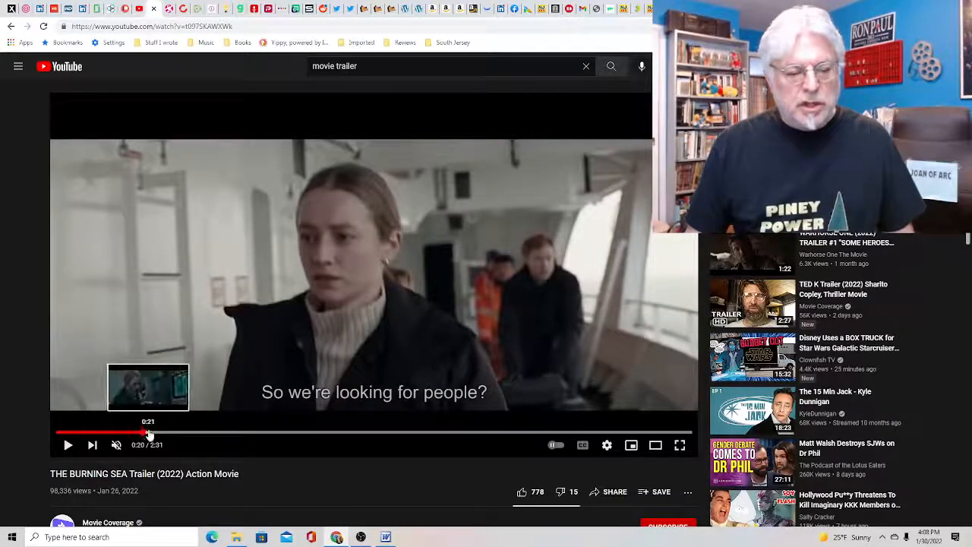
click(149, 434)
click(156, 435)
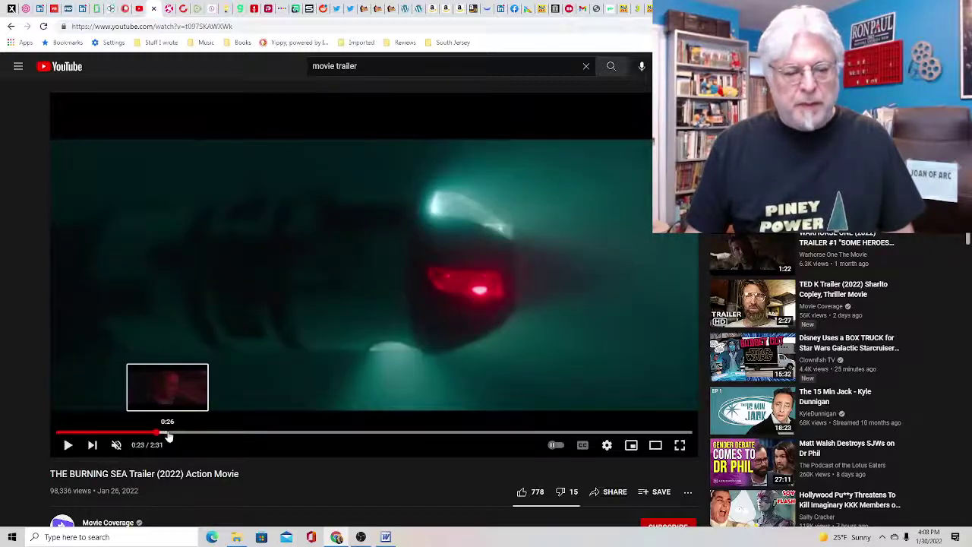
click(167, 434)
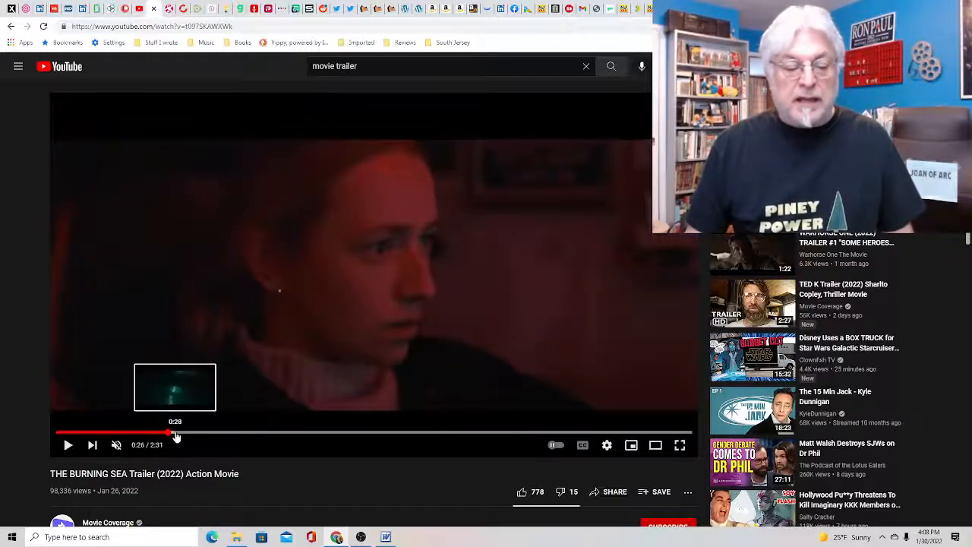
- Continue forward through the underwater and stairway shots to the ship bridge scene near 0:49
click(177, 434)
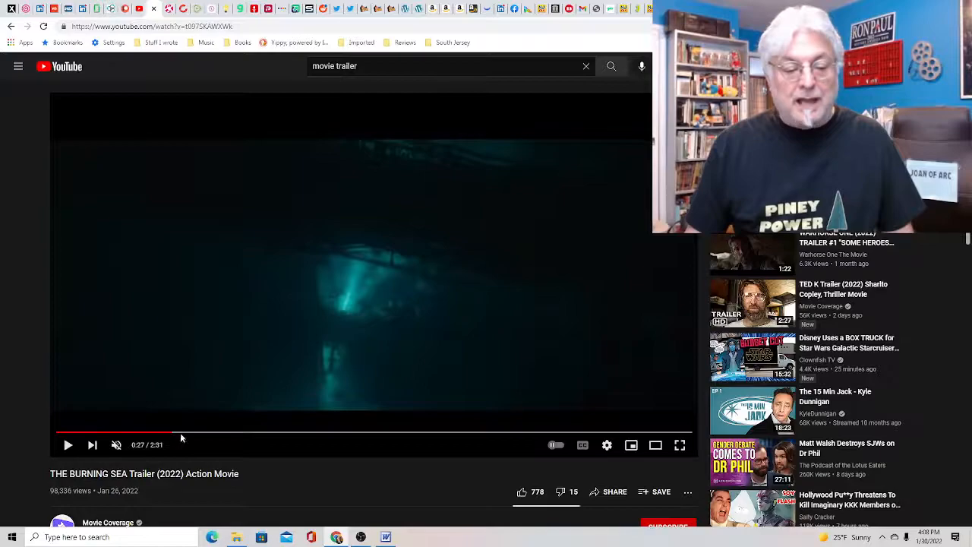
click(186, 435)
click(198, 434)
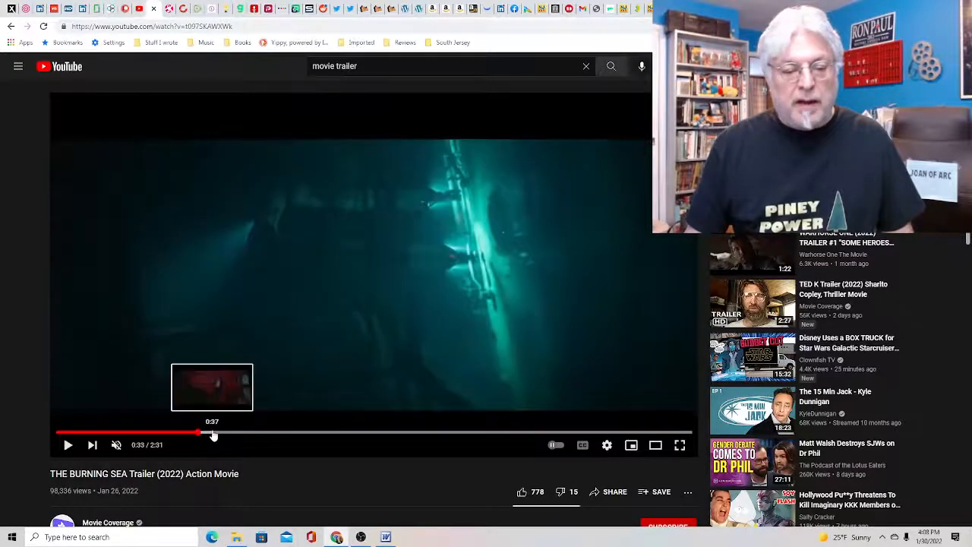
click(215, 434)
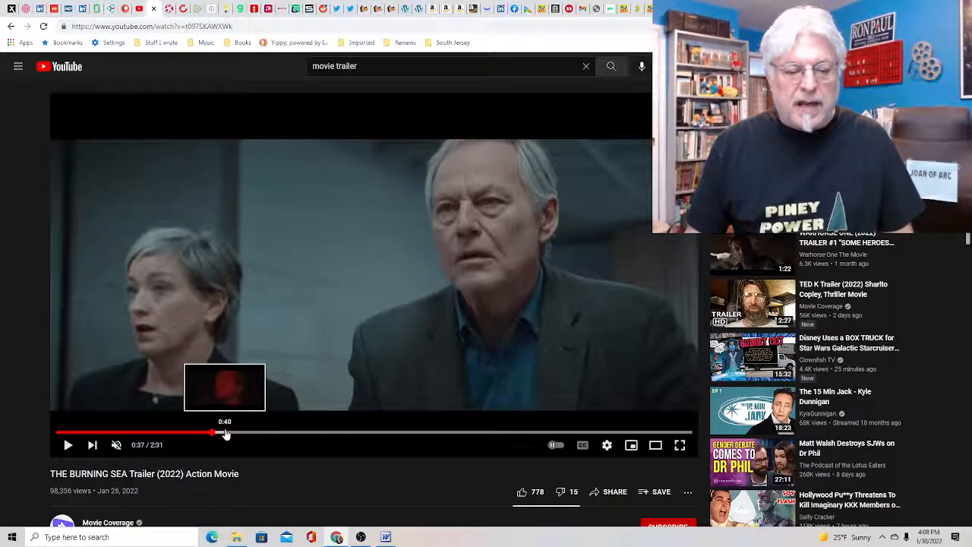
click(226, 435)
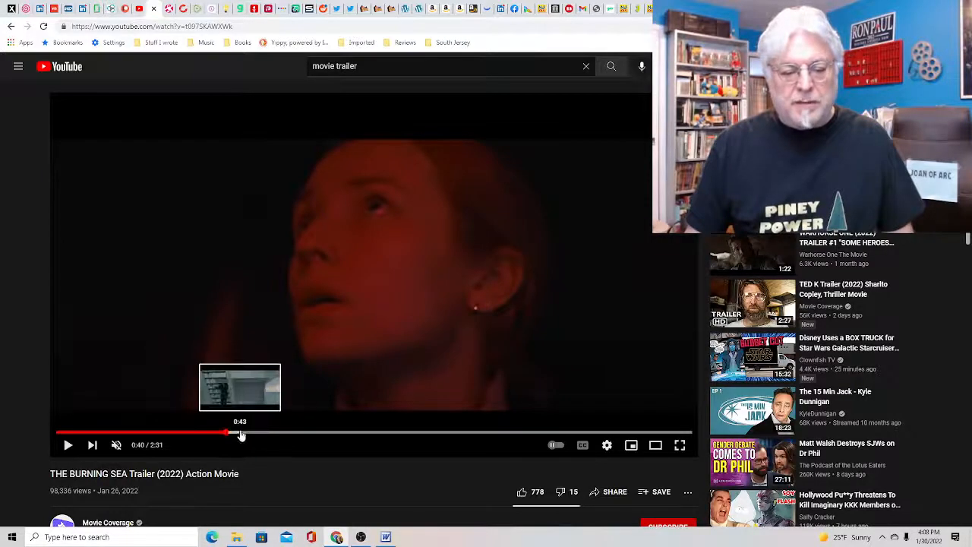
click(242, 434)
click(251, 434)
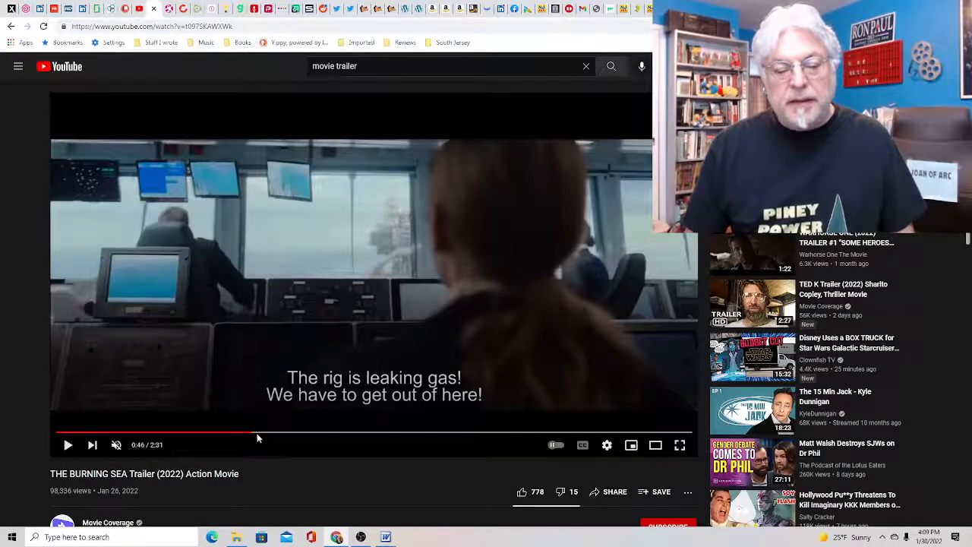
mouse_move(274, 433)
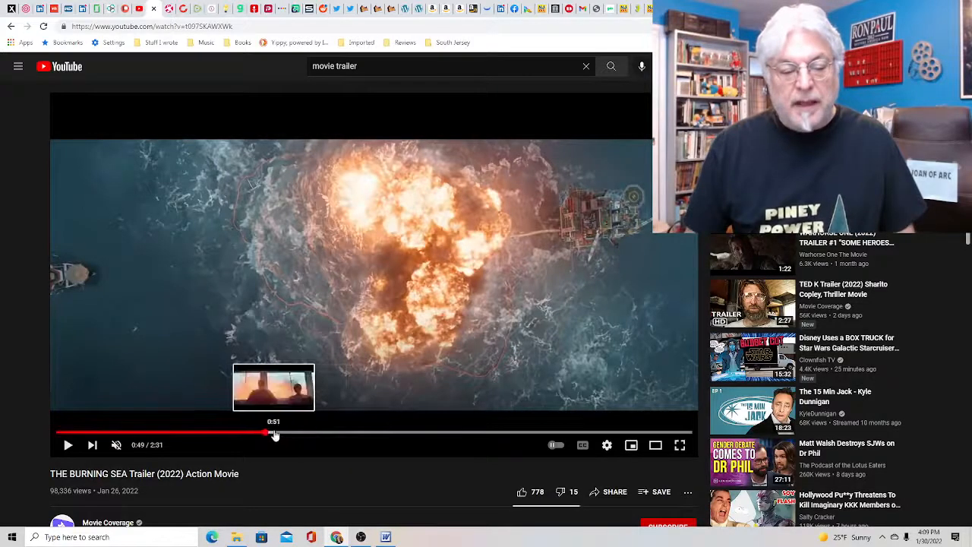
- Seek from the 0:51 burning platform through the helicopter and sinking ship to the 1:21 producers card
click(276, 432)
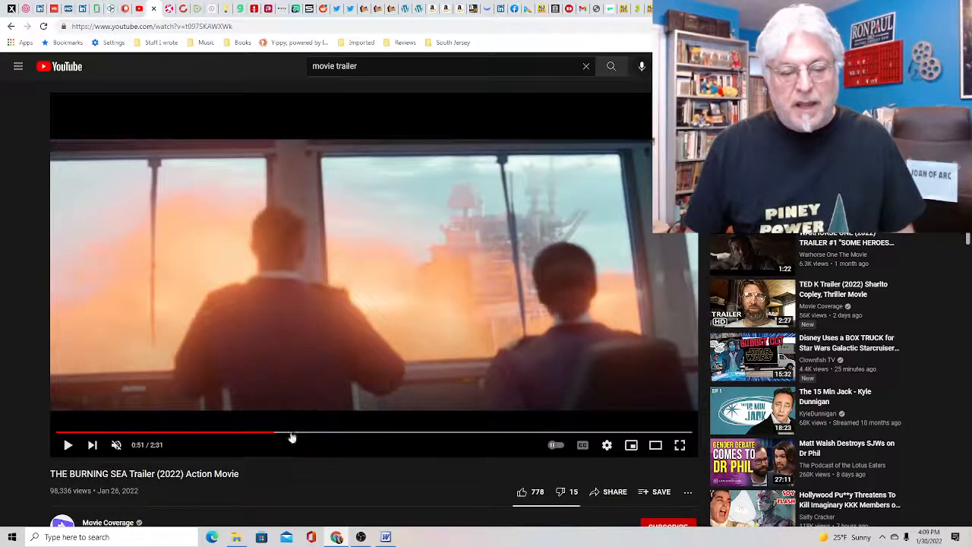
drag(289, 433, 301, 435)
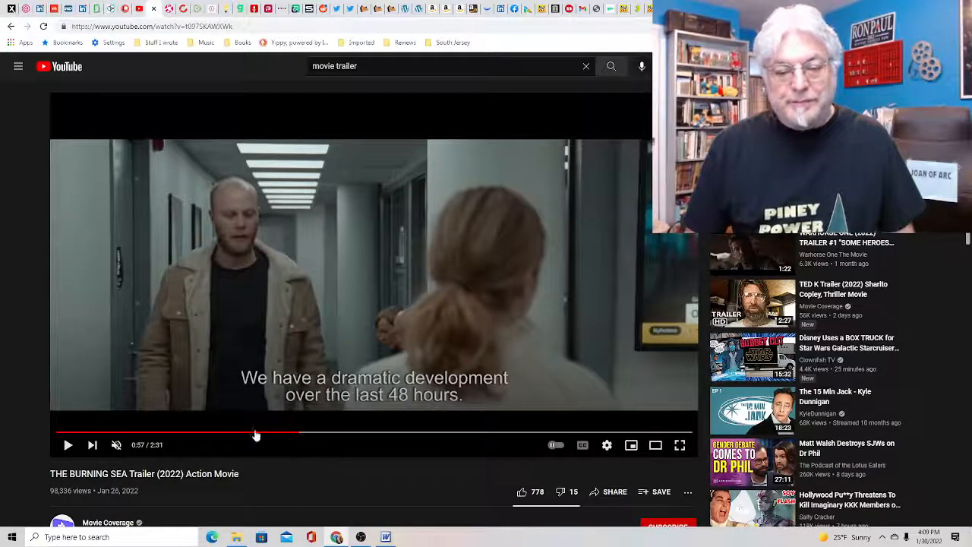
click(309, 432)
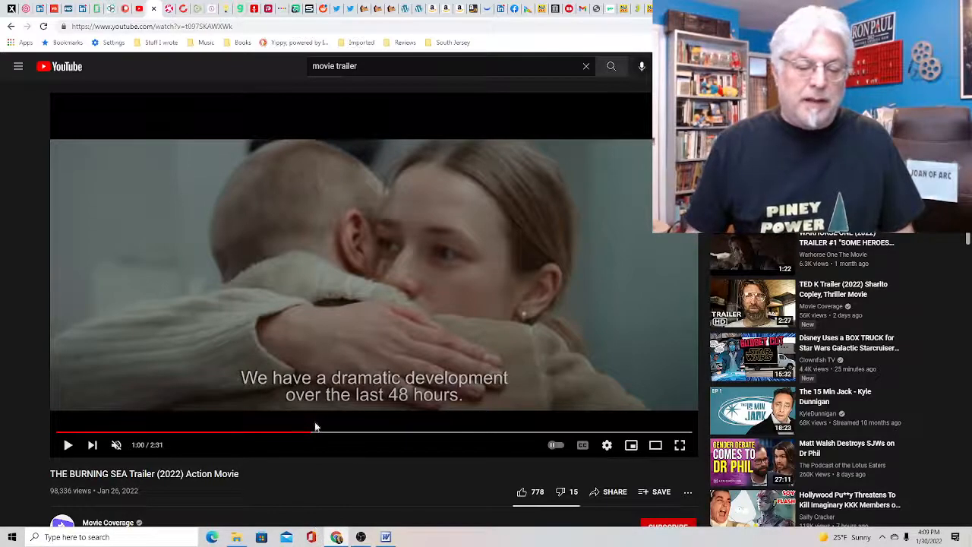
click(318, 432)
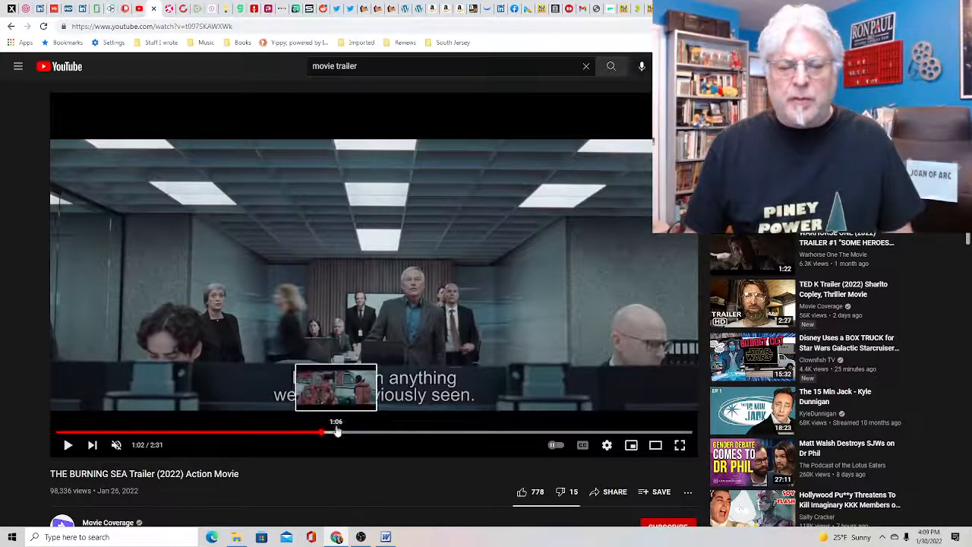
click(336, 432)
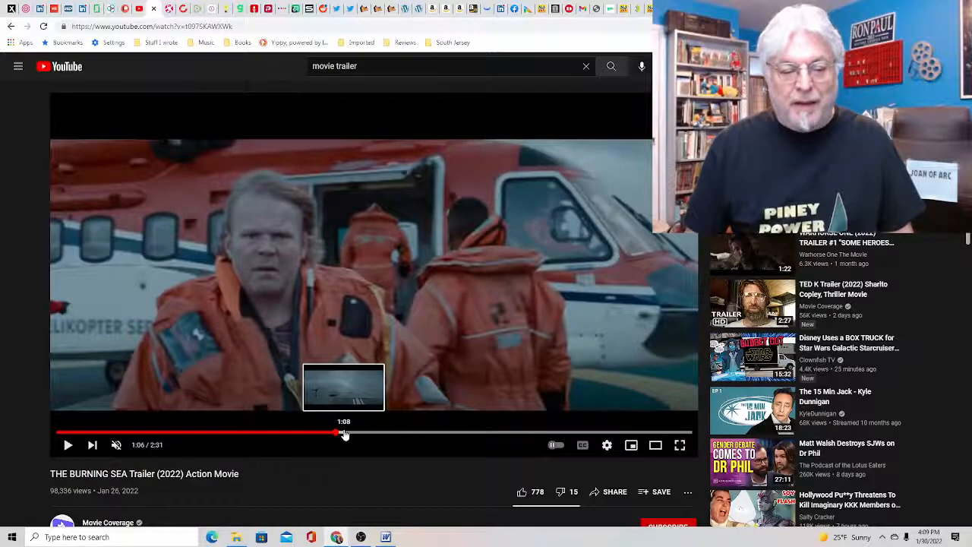
click(344, 433)
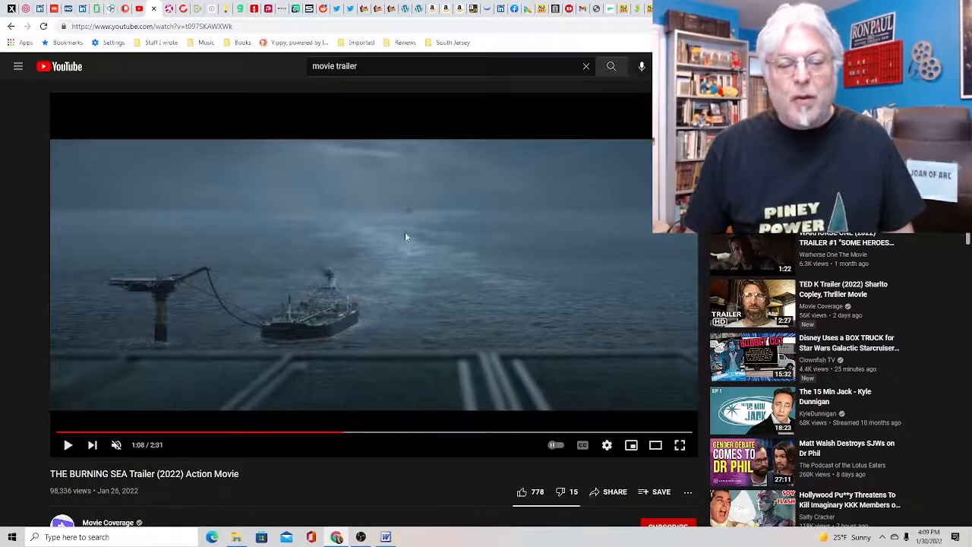
click(356, 432)
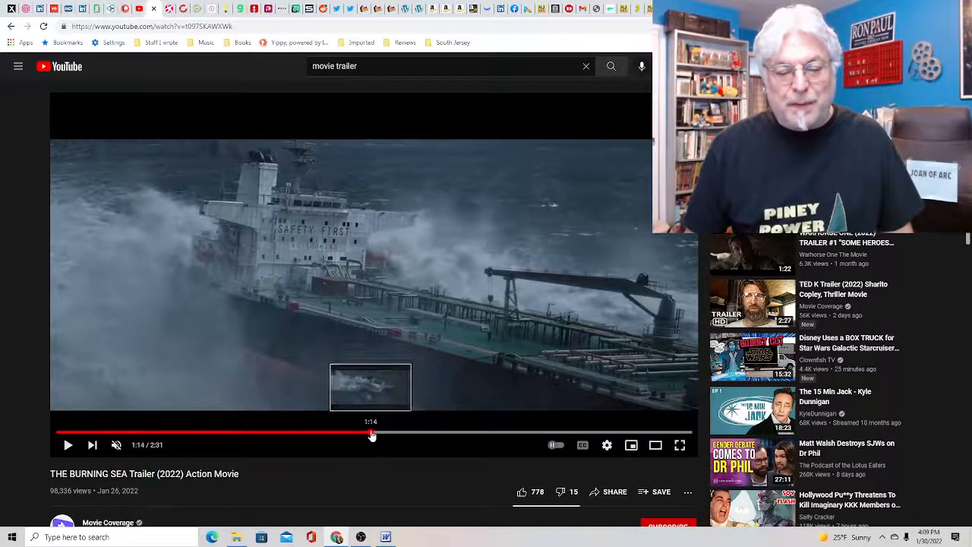
click(376, 432)
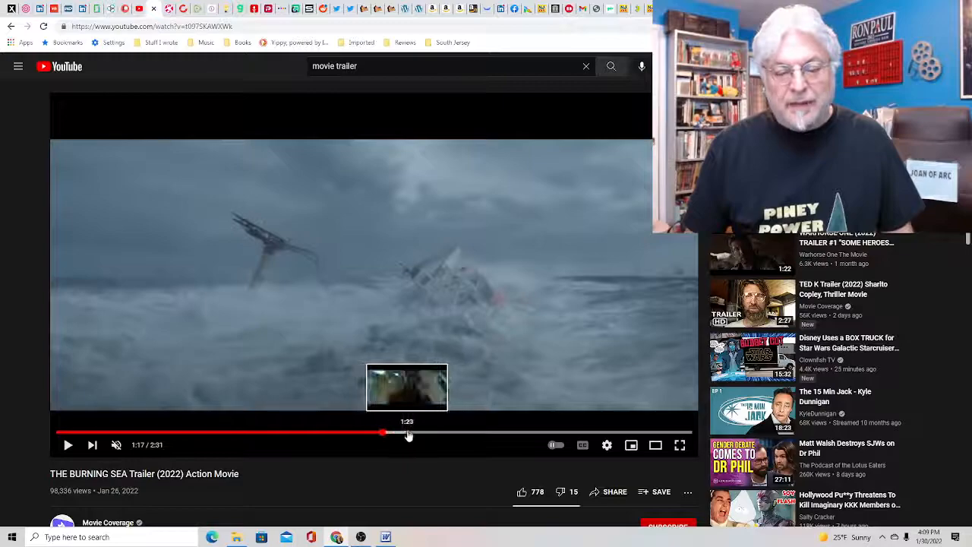
click(398, 432)
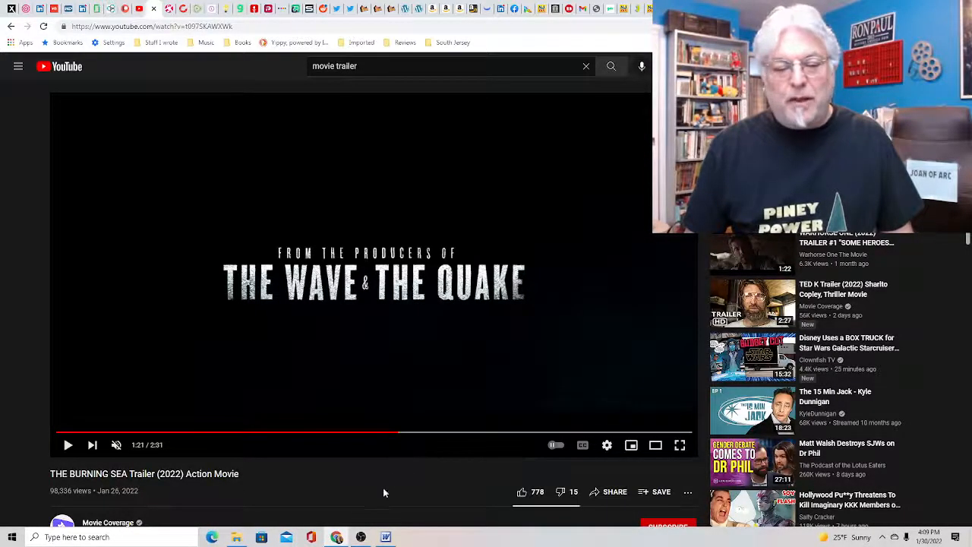
mouse_move(361, 537)
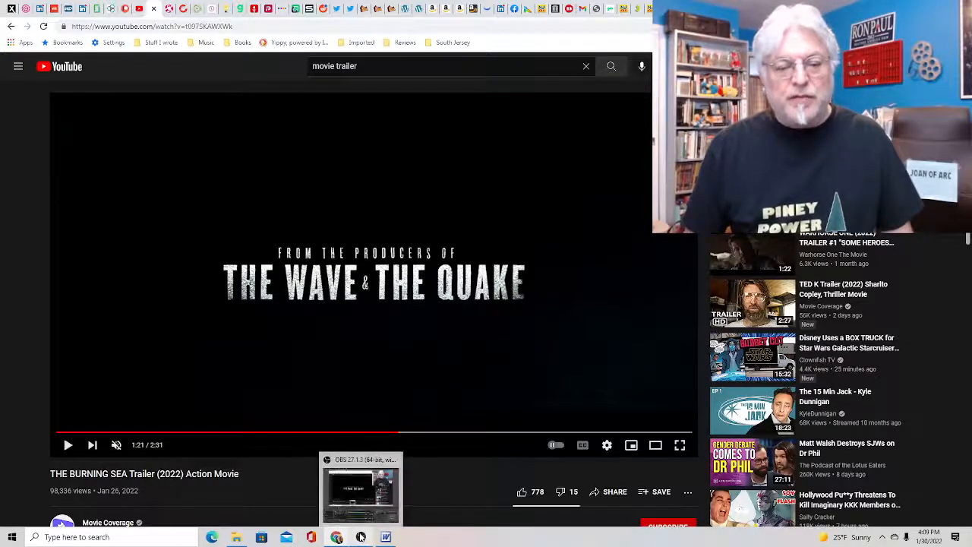
- Seek past THE NEXT WAVE and HAS ARRIVED cards and the searchlight shot to the oil rig at 1:50
click(411, 433)
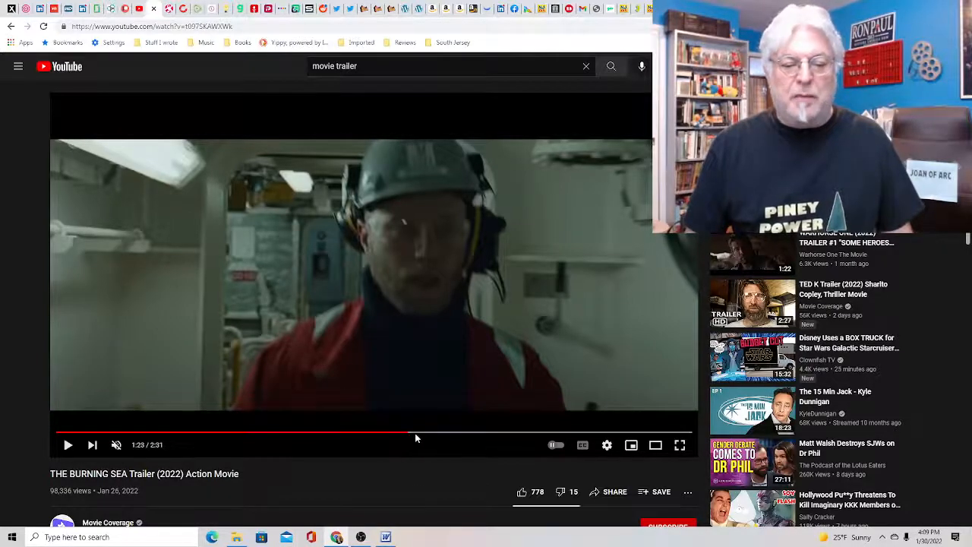
click(420, 433)
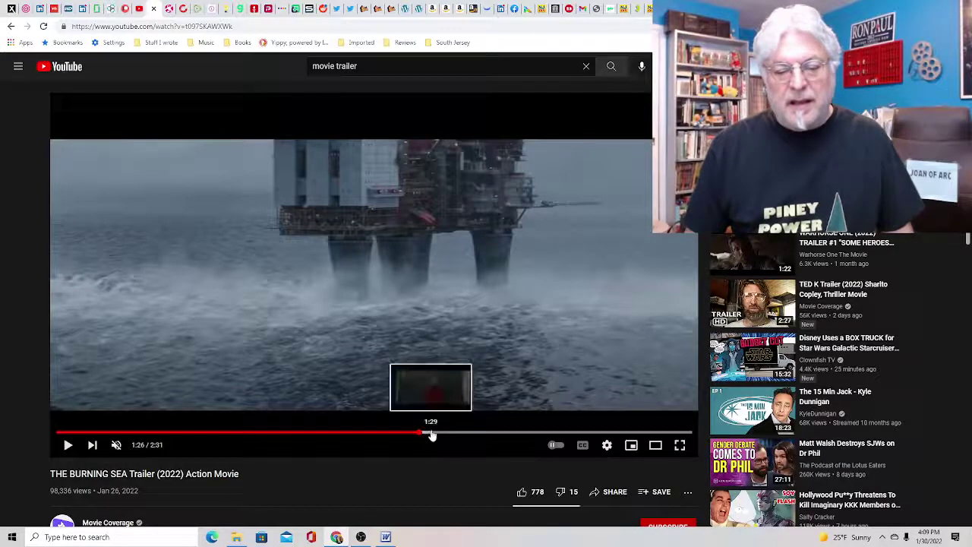
click(435, 433)
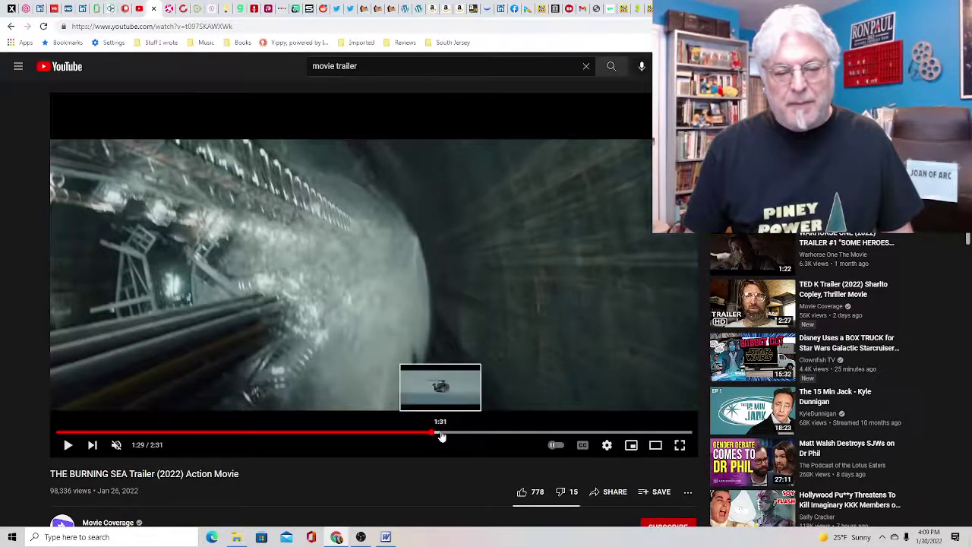
click(442, 433)
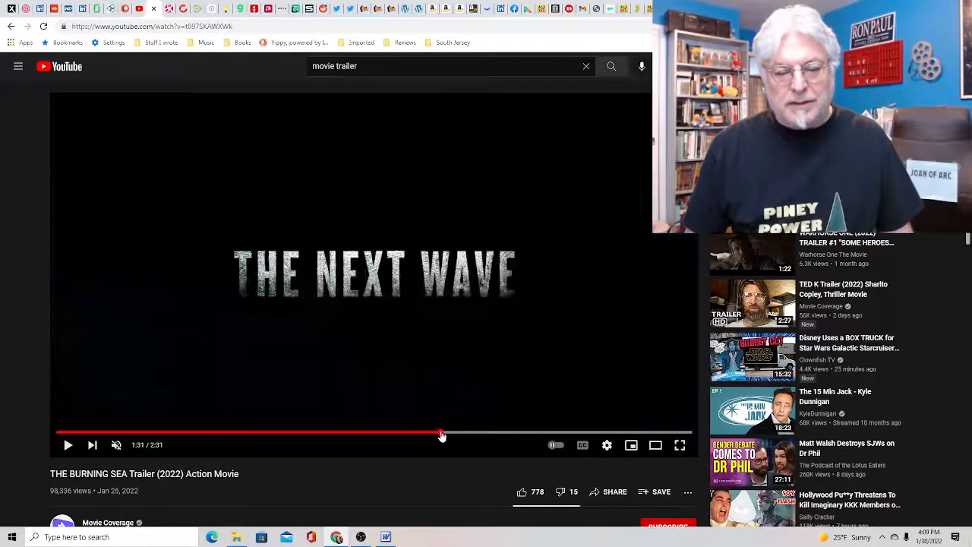
click(453, 434)
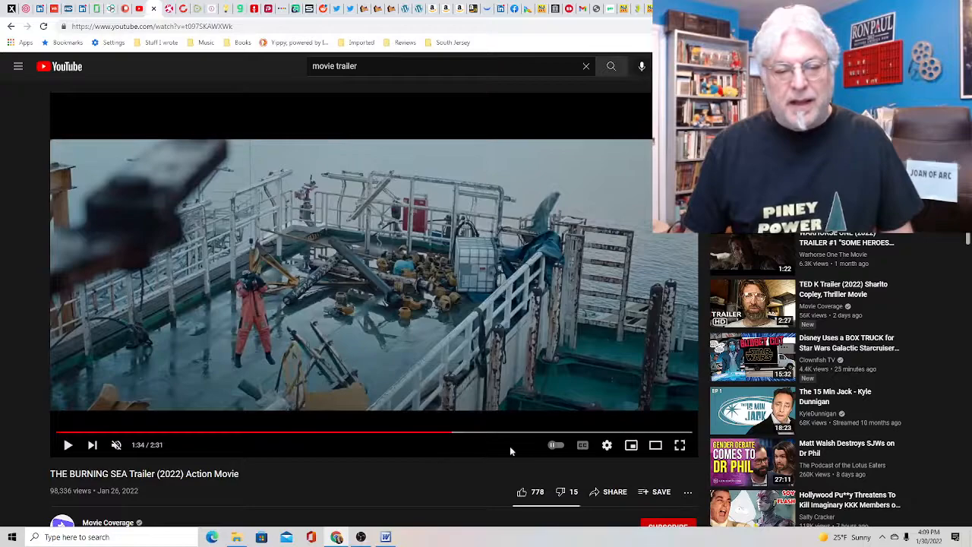
click(462, 432)
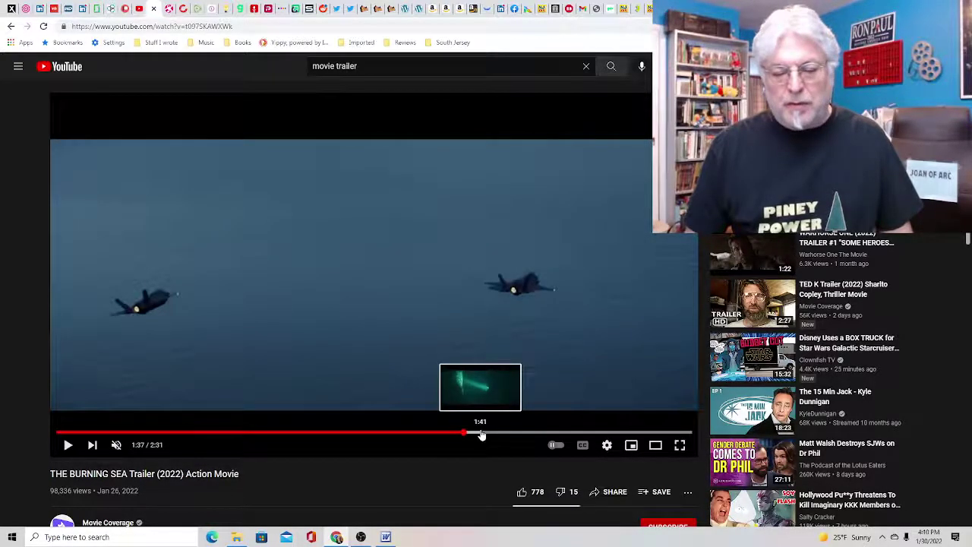
click(481, 434)
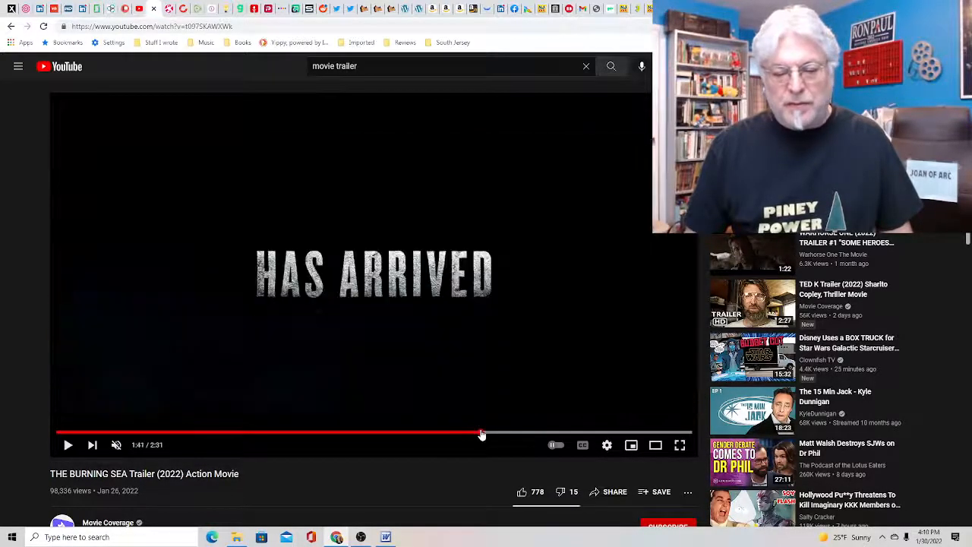
click(490, 434)
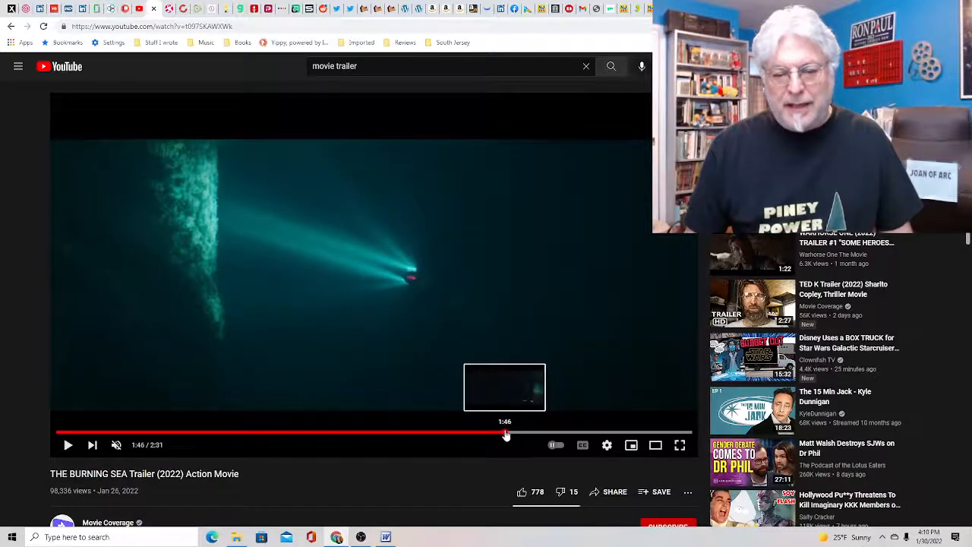
click(503, 435)
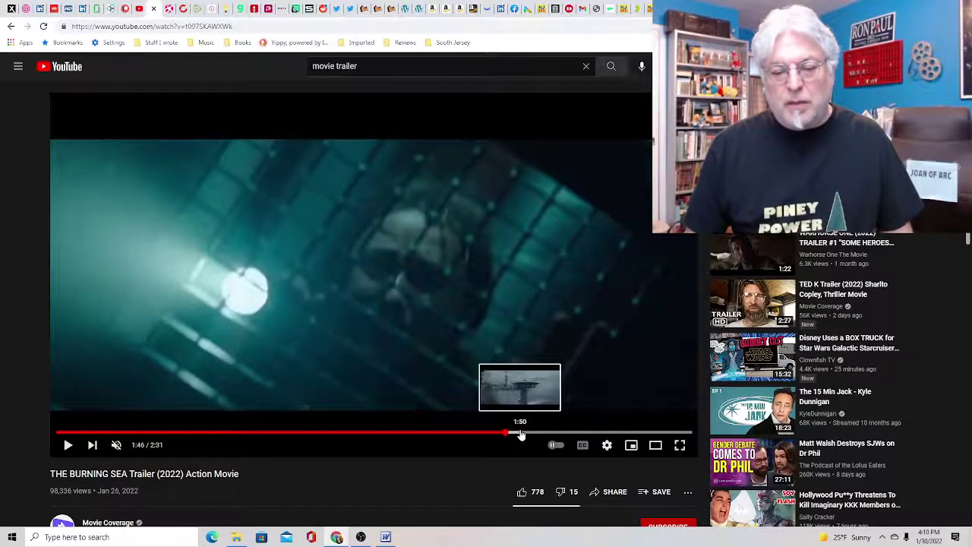
click(521, 434)
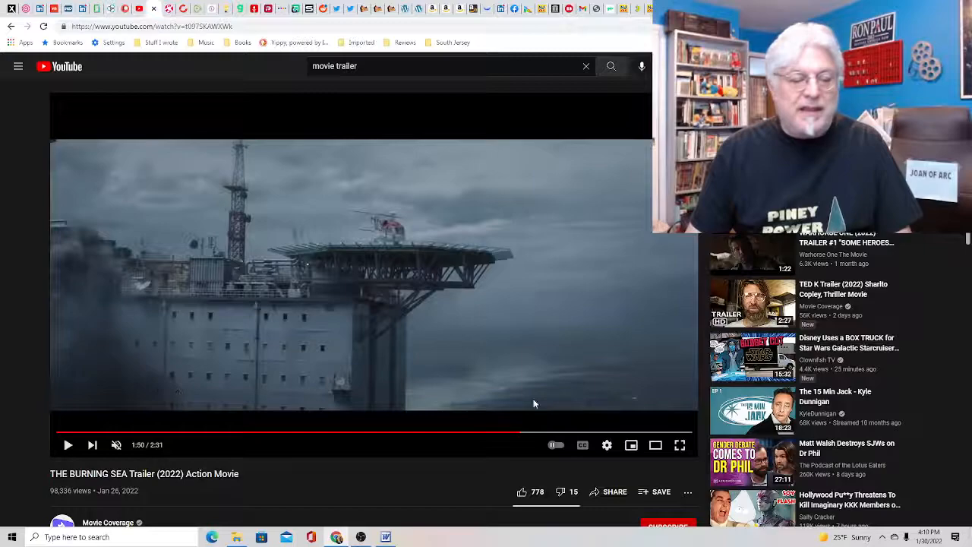
- Play to The Burning Sea title card at 2:03, pause, then seek to the end credits at 2:09
click(68, 445)
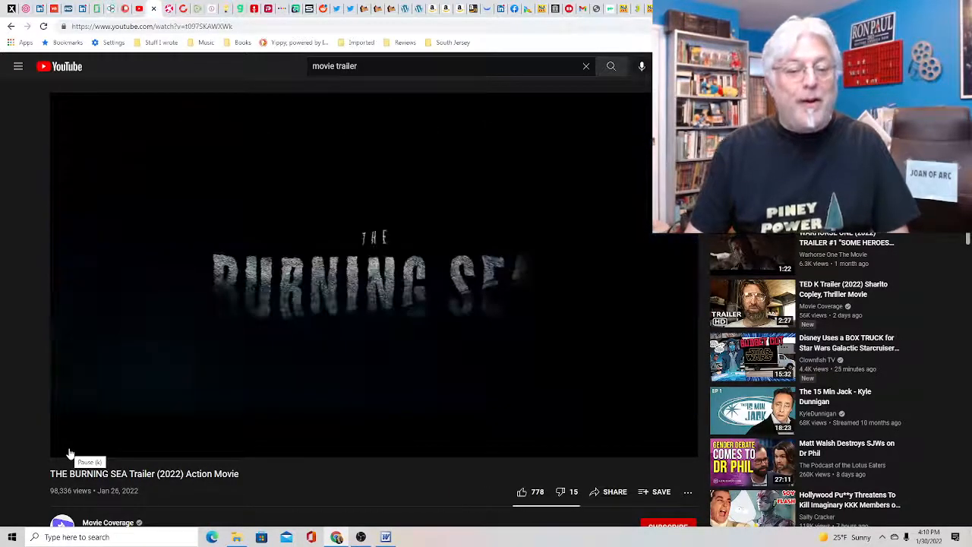
click(69, 452)
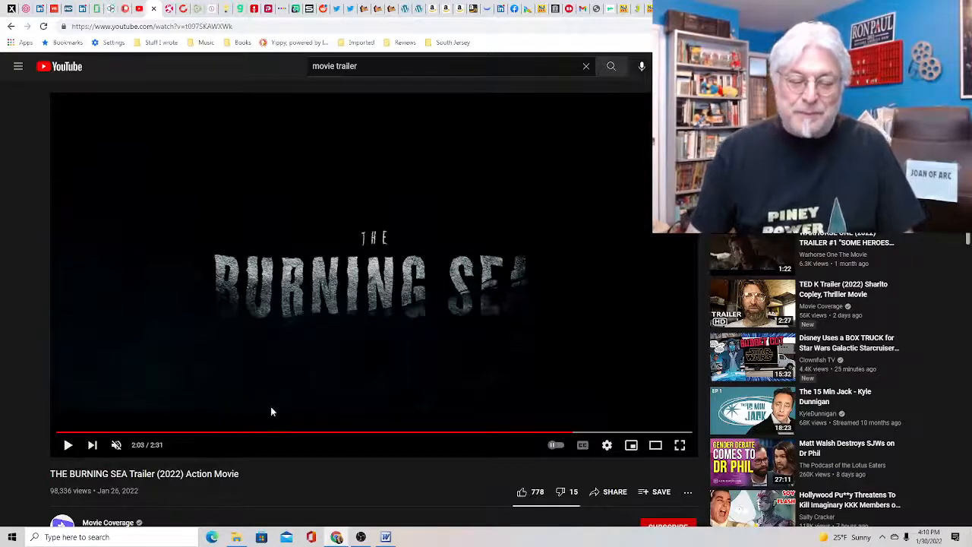
click(579, 432)
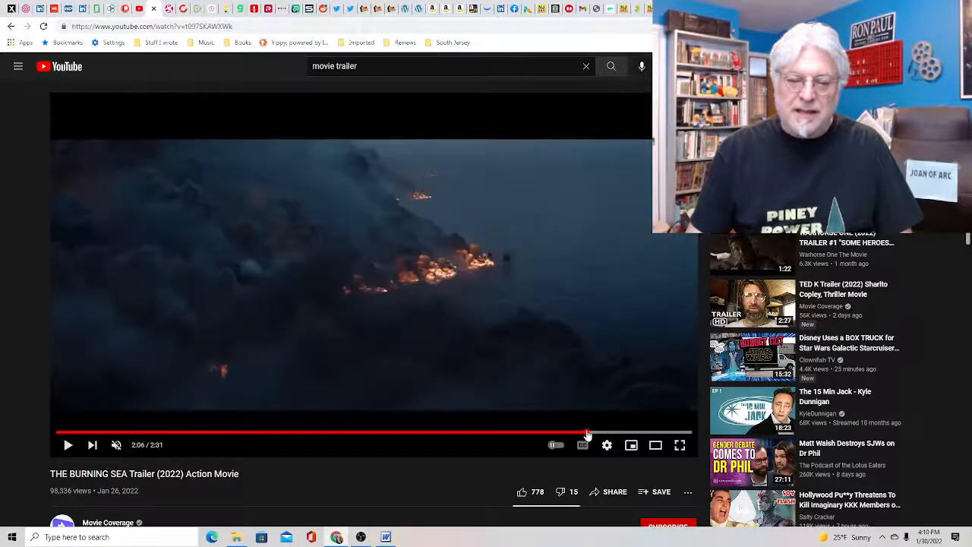
click(604, 432)
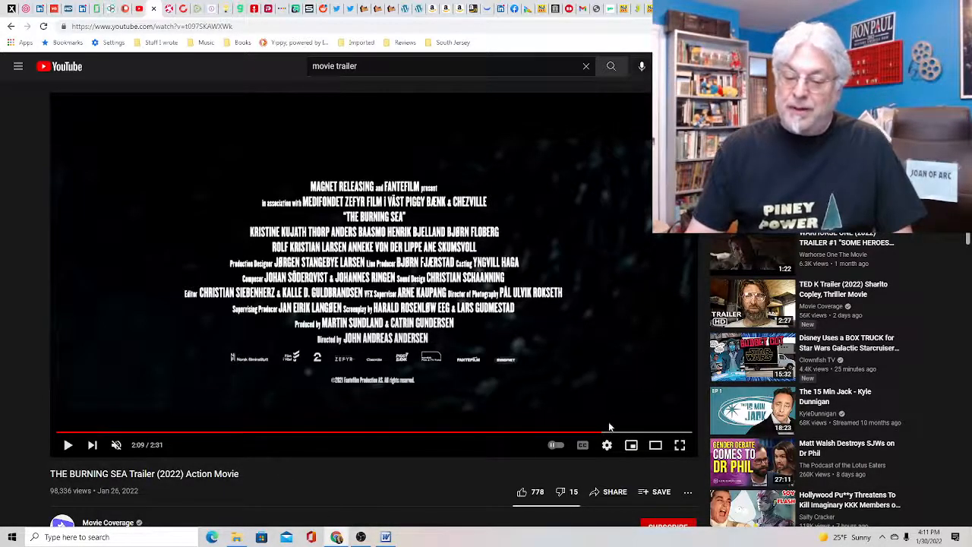
- Rewind stepwise from the title card through the rig, ship and bridge scenes back to the 0:26 red-lit face
drag(607, 432, 579, 433)
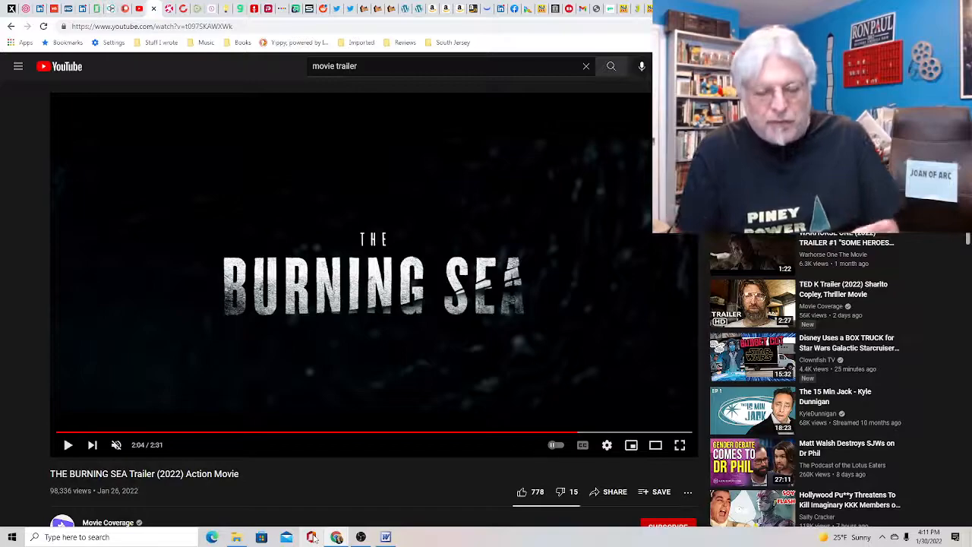
click(559, 434)
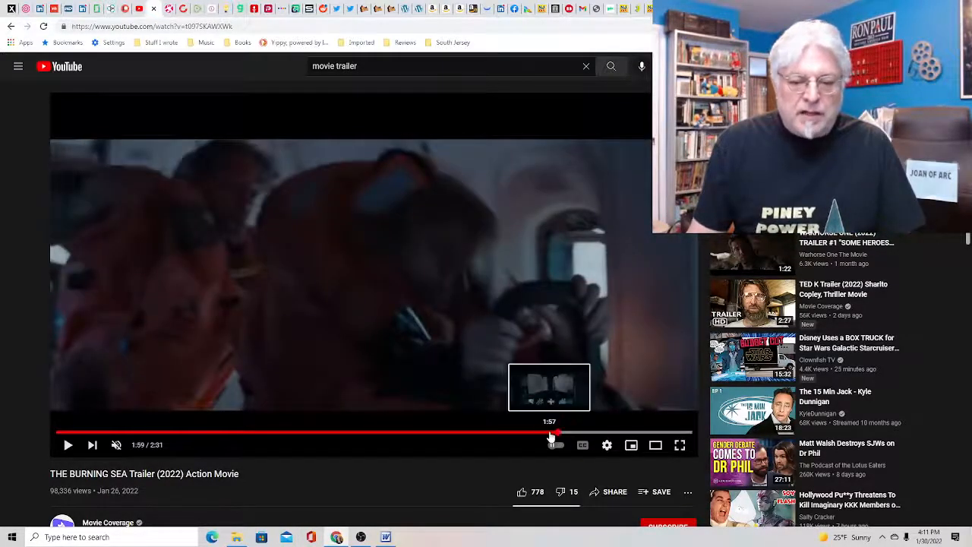
click(548, 433)
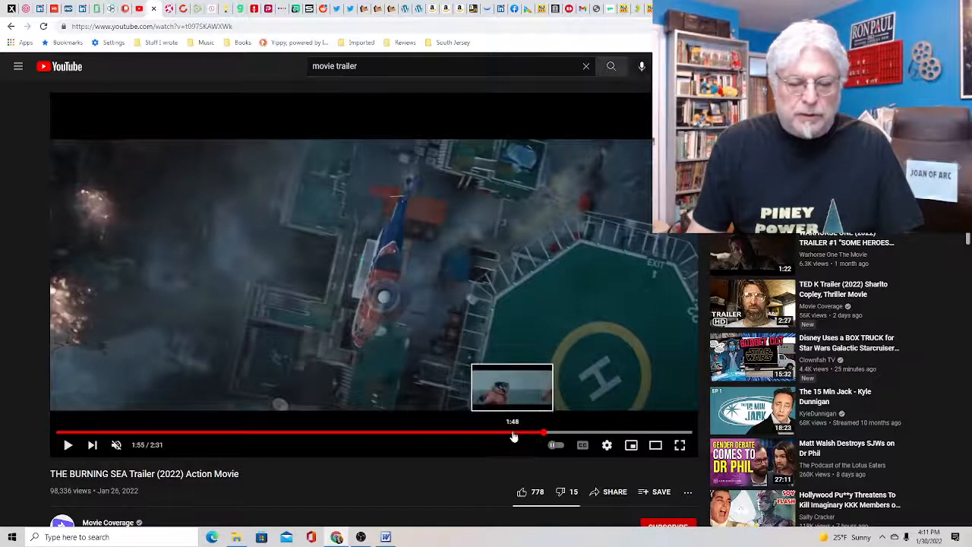
click(514, 435)
click(458, 435)
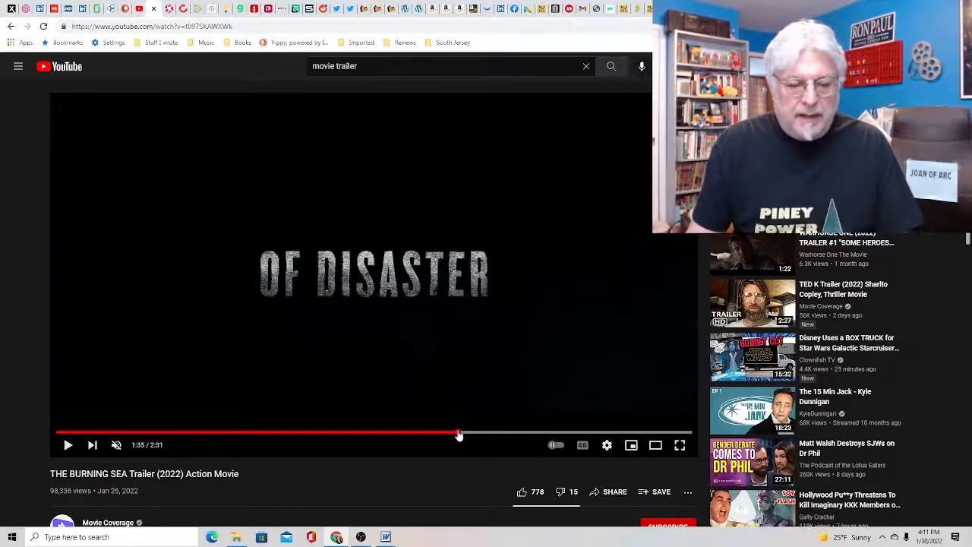
click(418, 434)
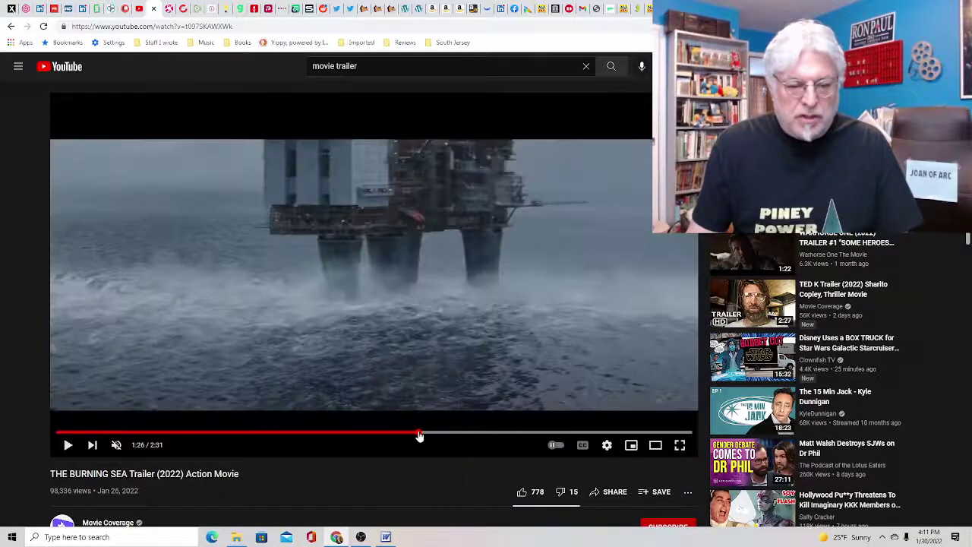
click(360, 433)
click(328, 434)
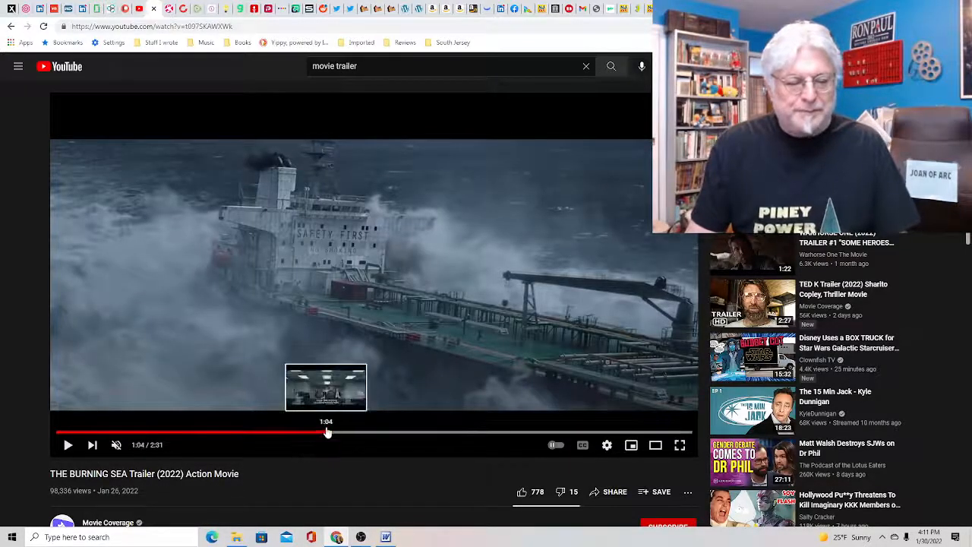
click(275, 434)
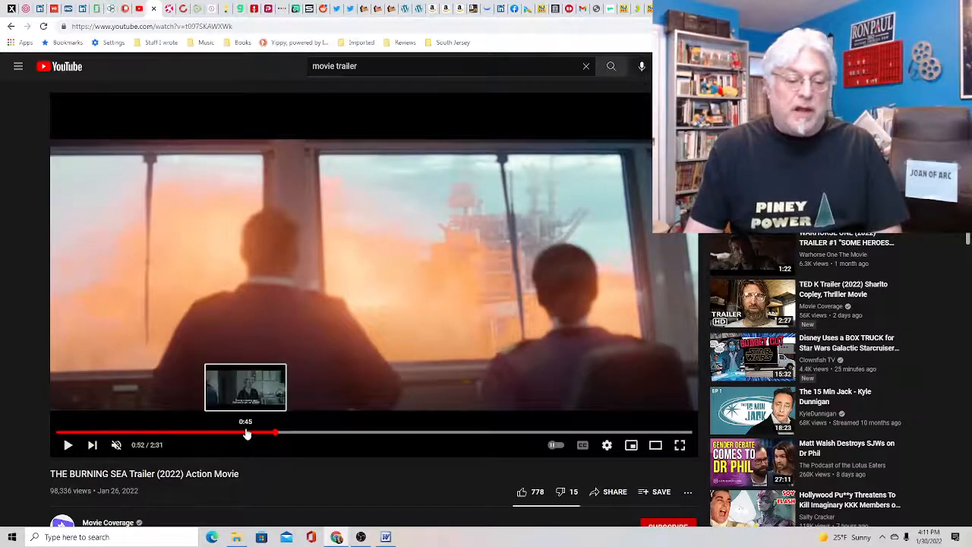
click(245, 434)
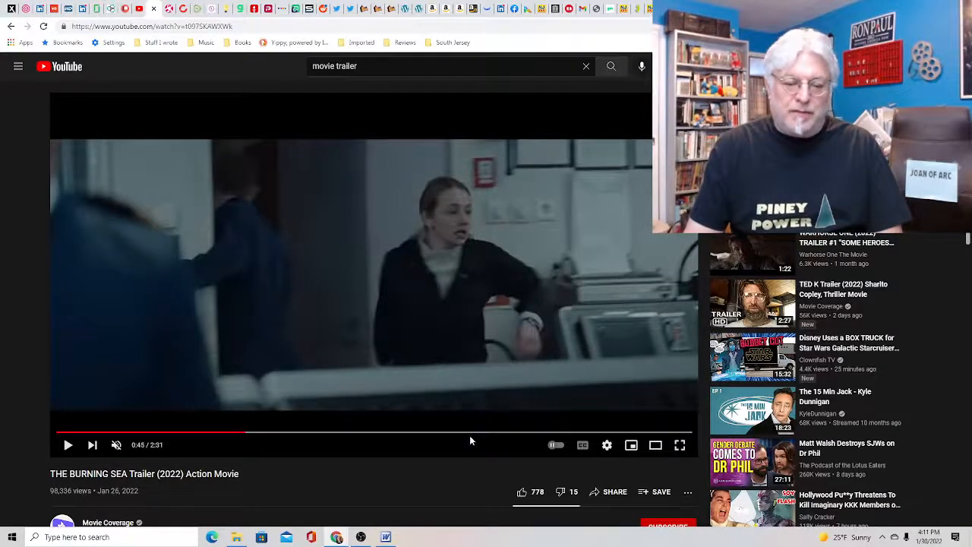
click(166, 433)
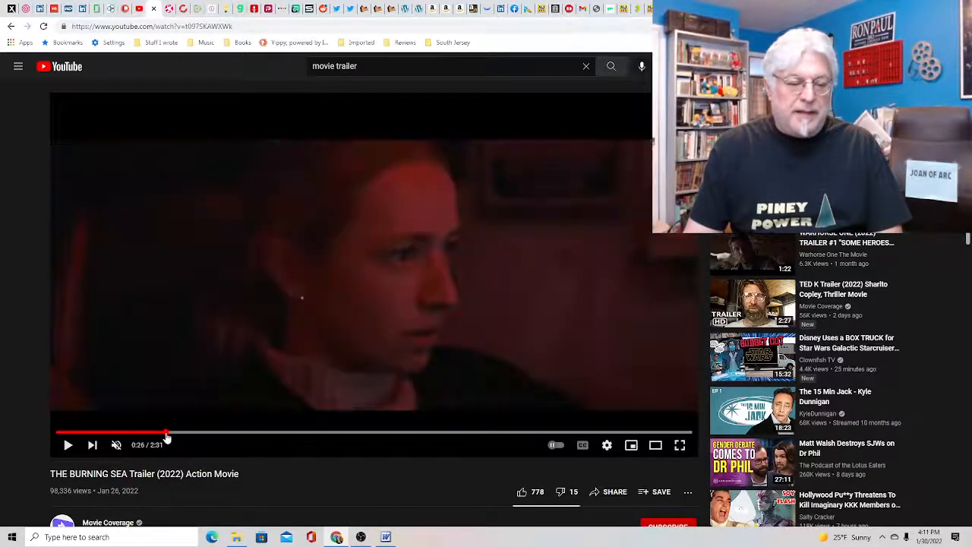
- Jump forward through the 1:32 helicopter and rescue scenes to 2:01, then back to the 0:49 aerial explosion
click(444, 433)
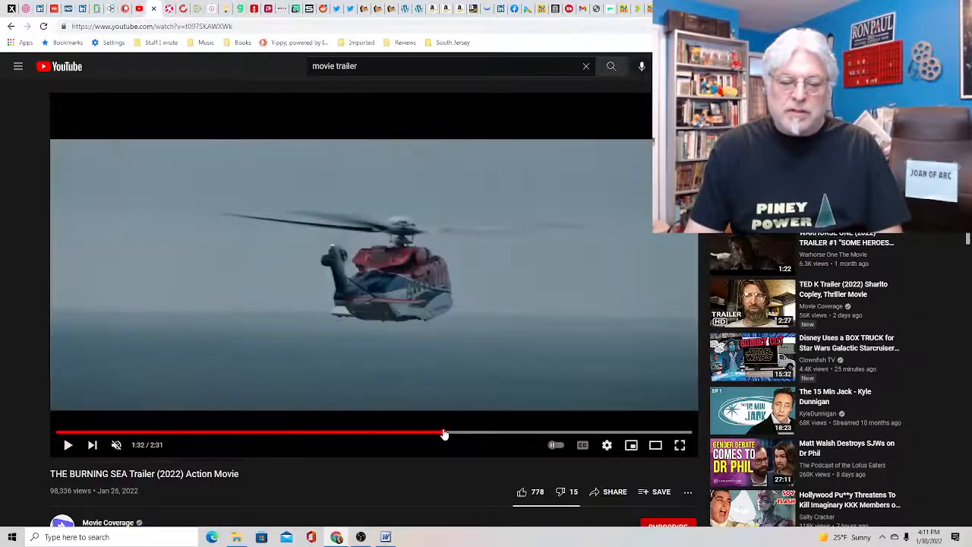
click(489, 434)
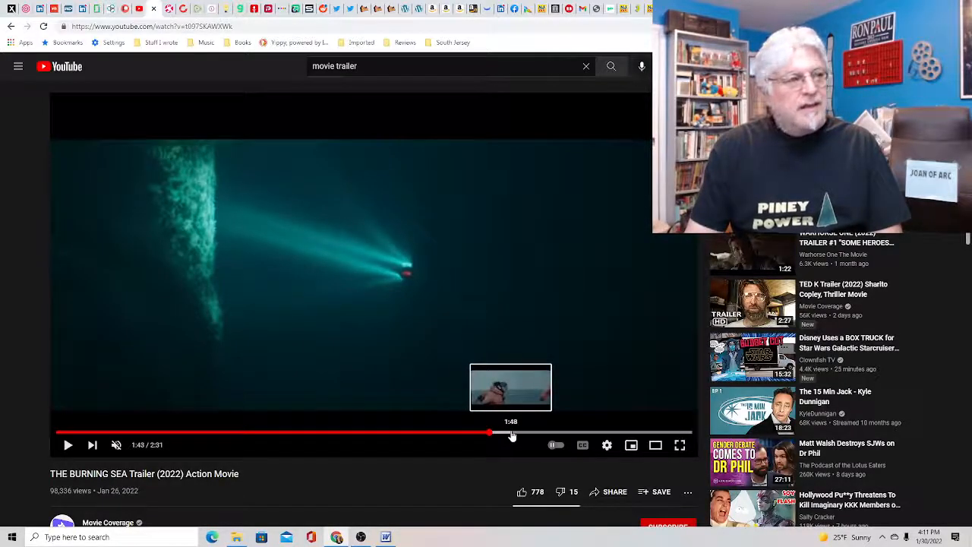
click(511, 434)
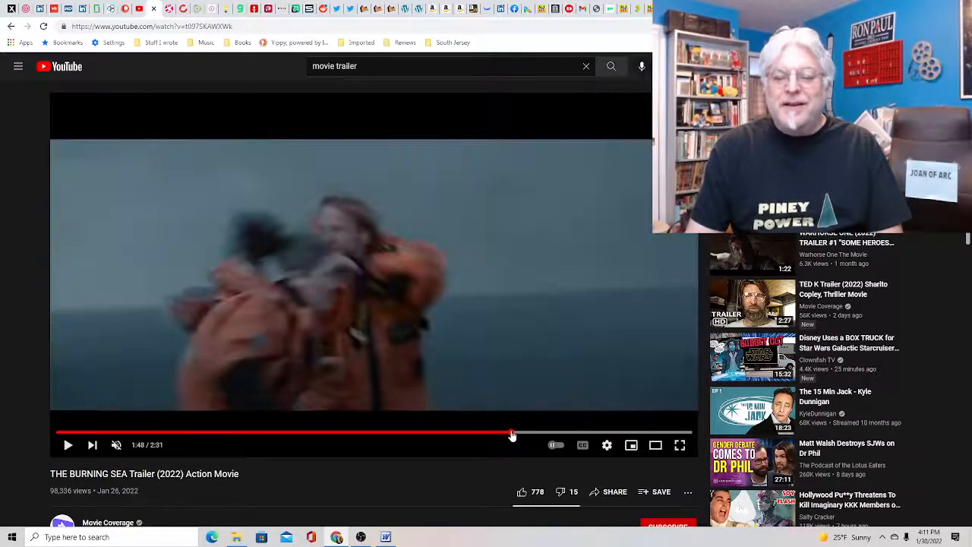
click(540, 434)
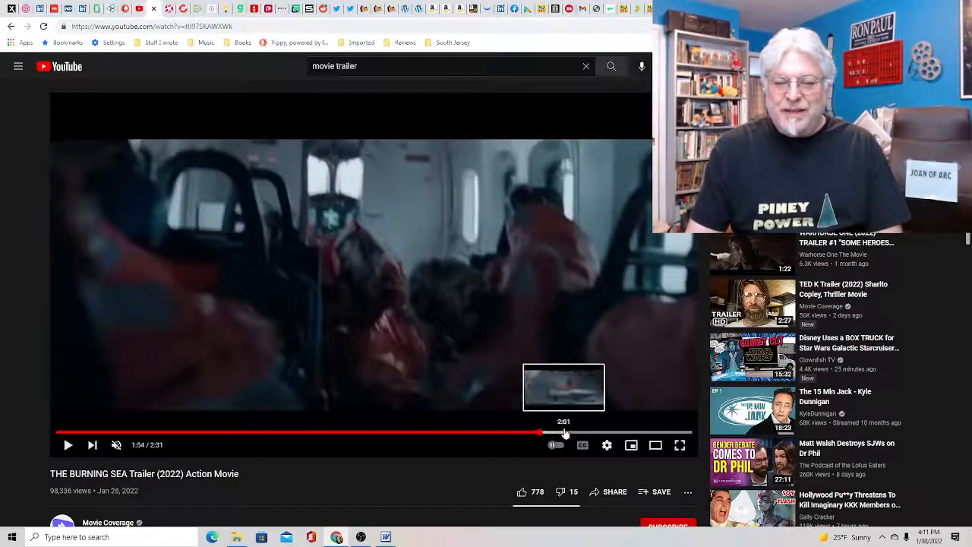
click(565, 434)
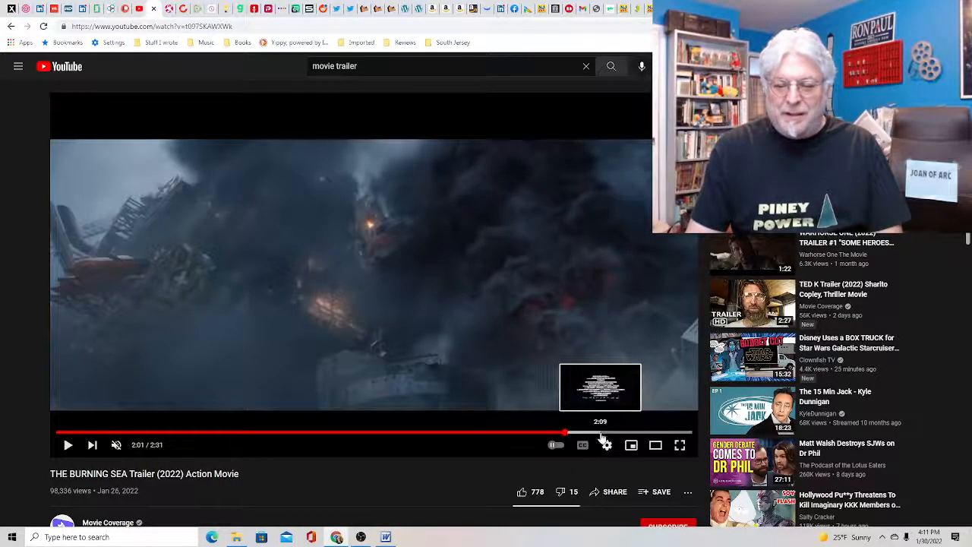
click(264, 434)
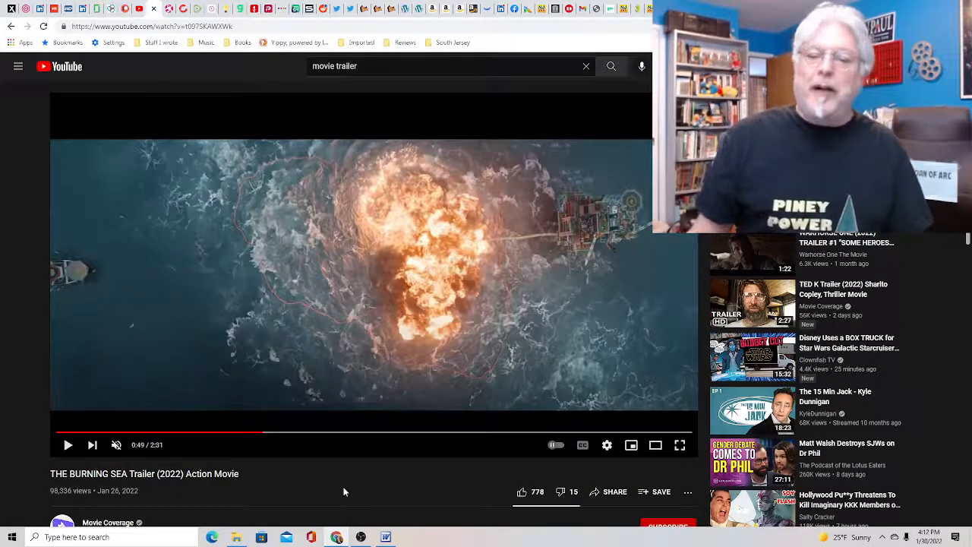
- Step through the silhouette, hallway and storm-battered ship scenes from 0:52 to about 1:23
click(278, 433)
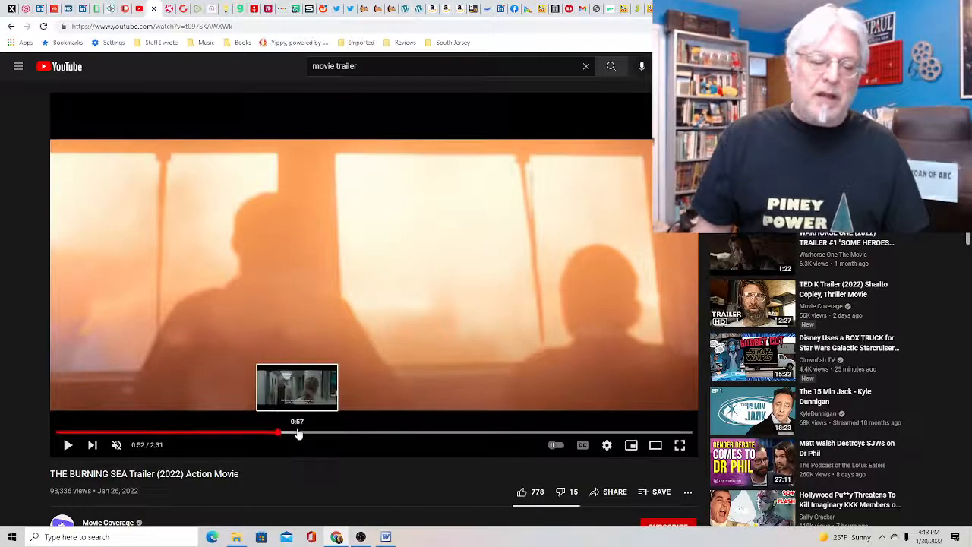
click(298, 433)
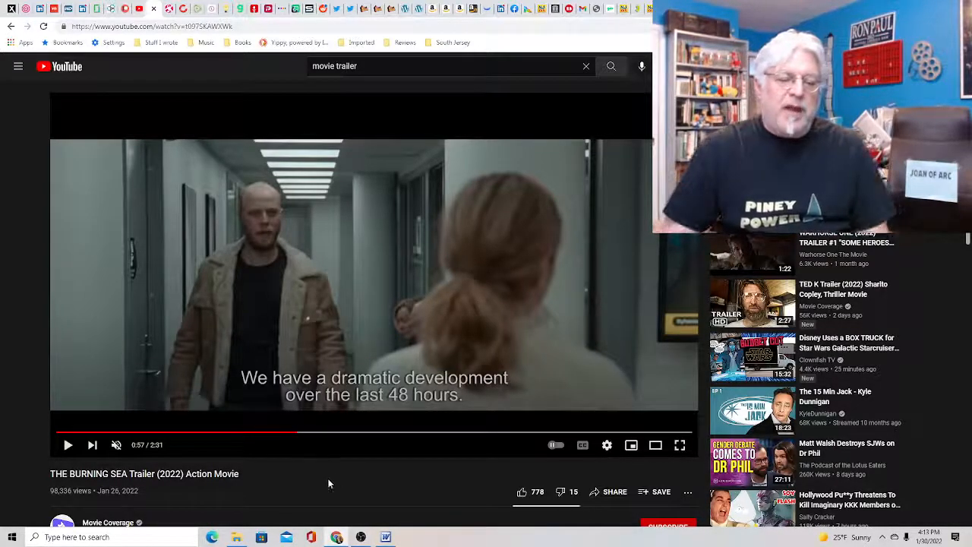
click(312, 434)
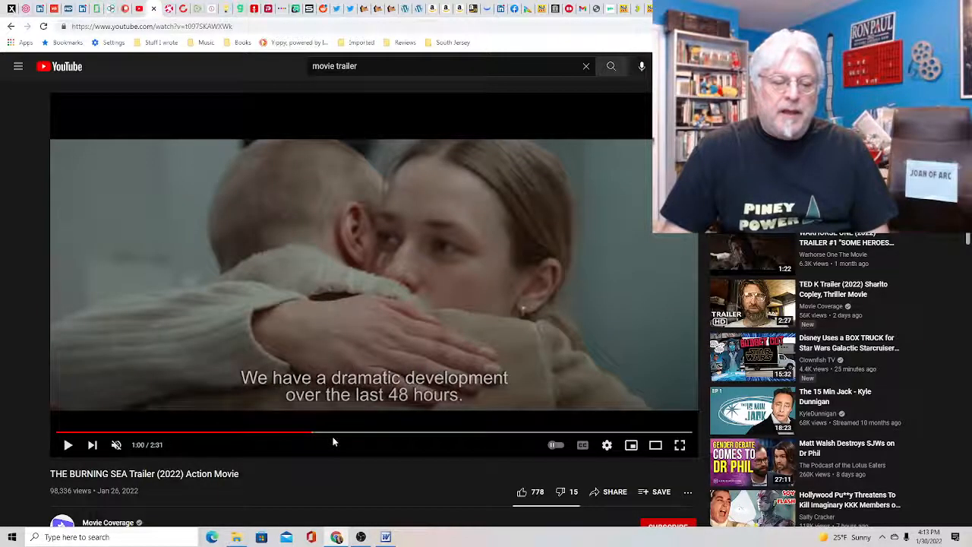
click(335, 434)
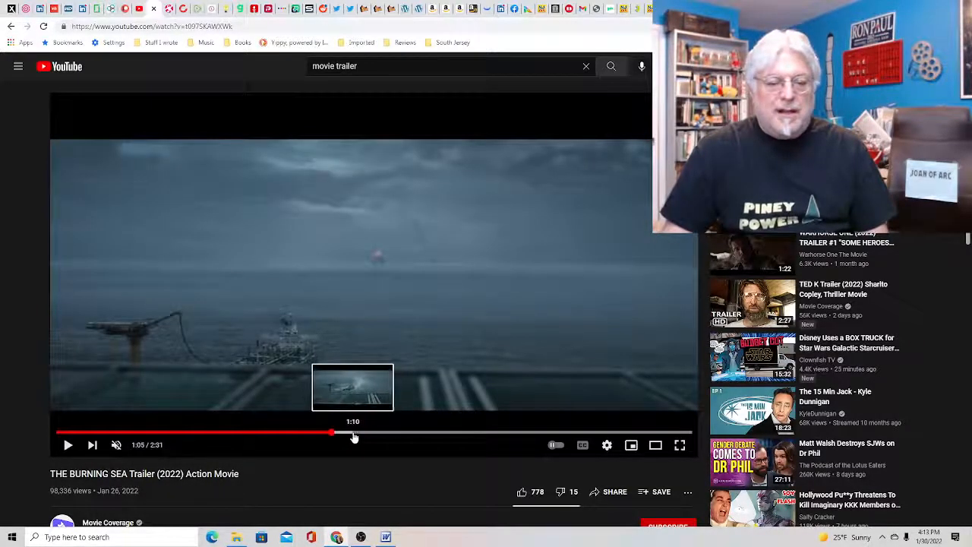
click(354, 434)
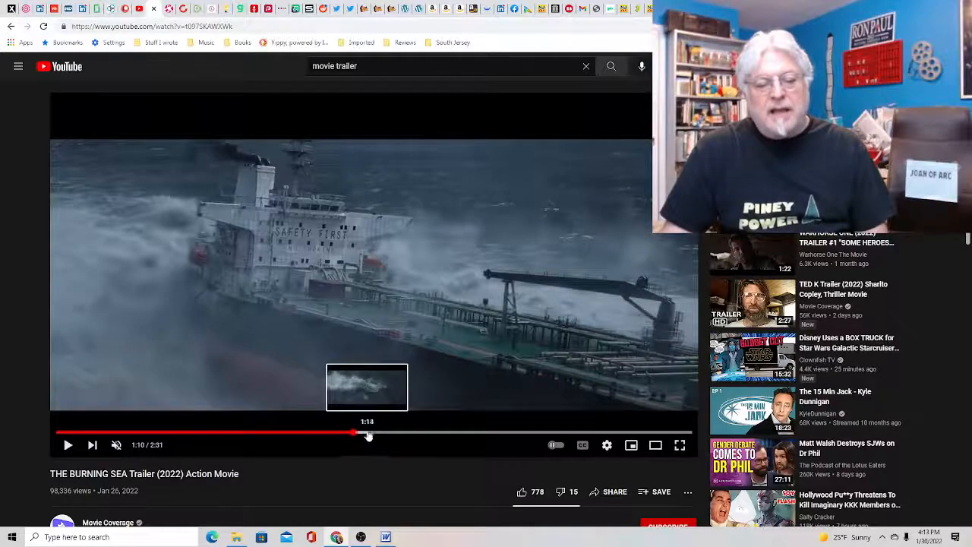
click(366, 434)
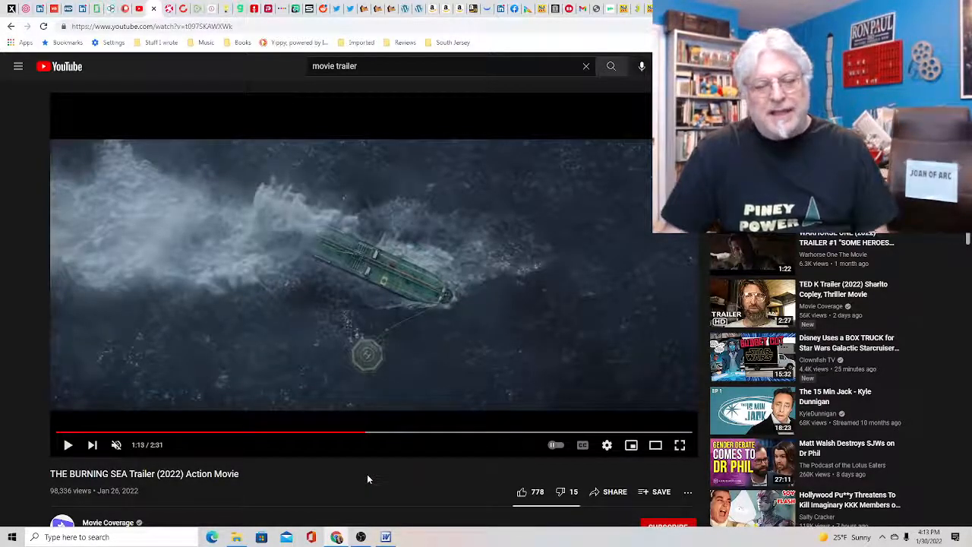
click(391, 432)
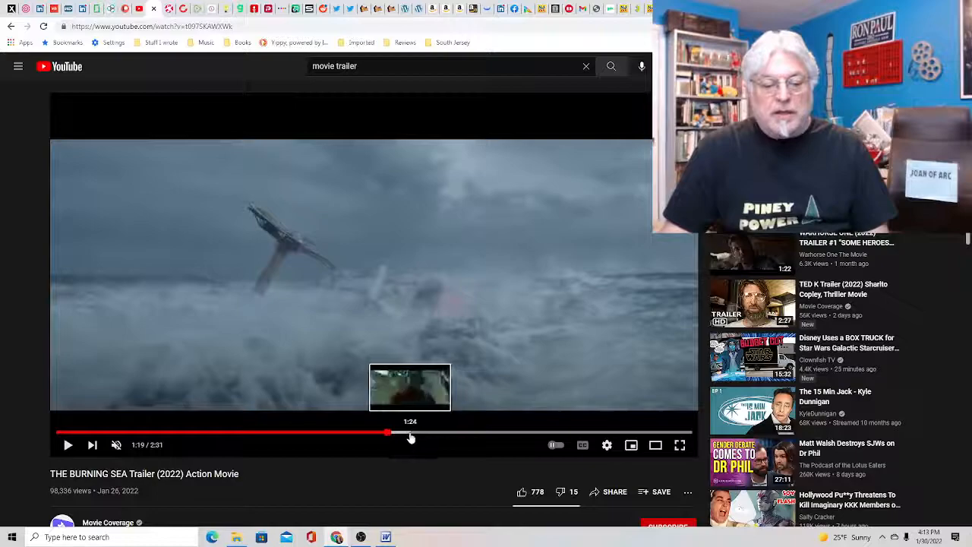
click(410, 434)
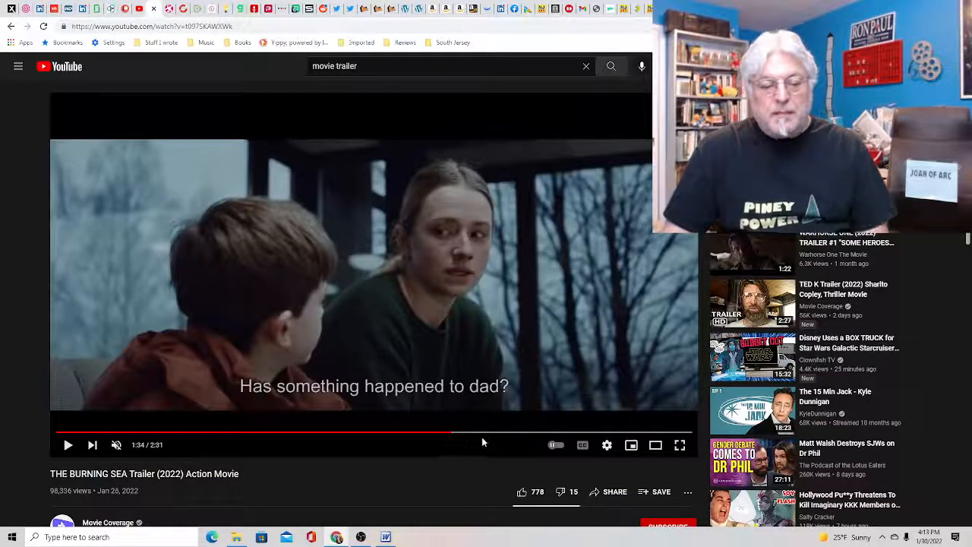
- Seek past the HAS ARRIVED card and 1:50 oil rig to settle on THE BURNING SEA title card at 2:04
click(481, 434)
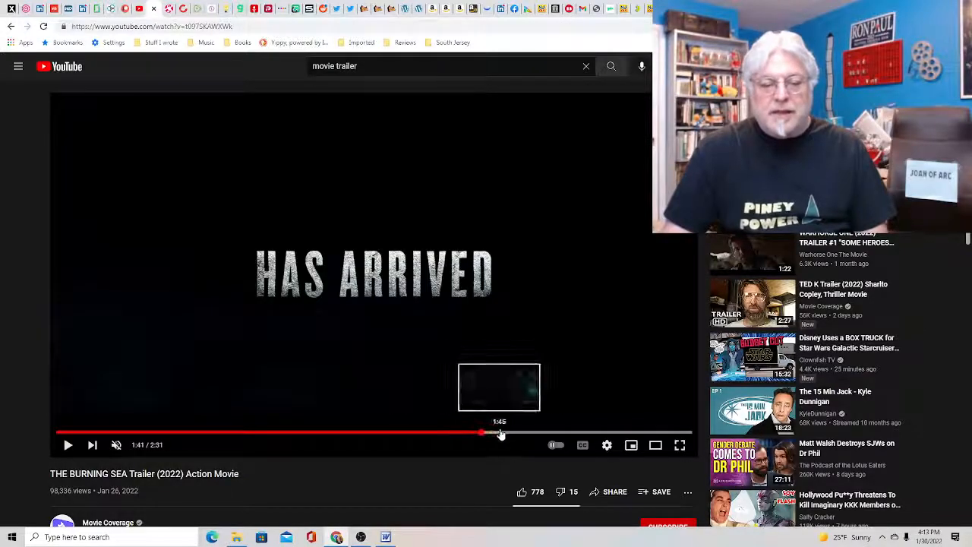
click(520, 435)
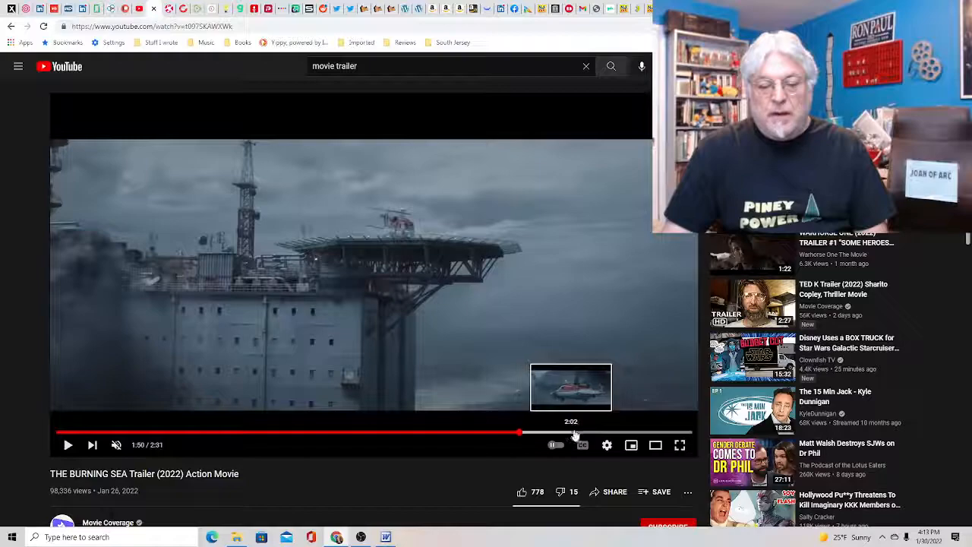
click(577, 435)
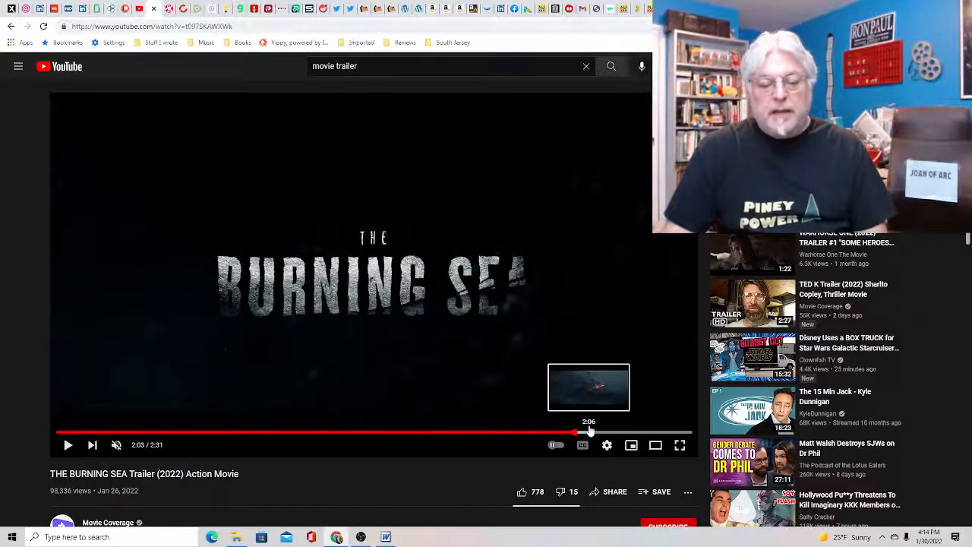
click(579, 434)
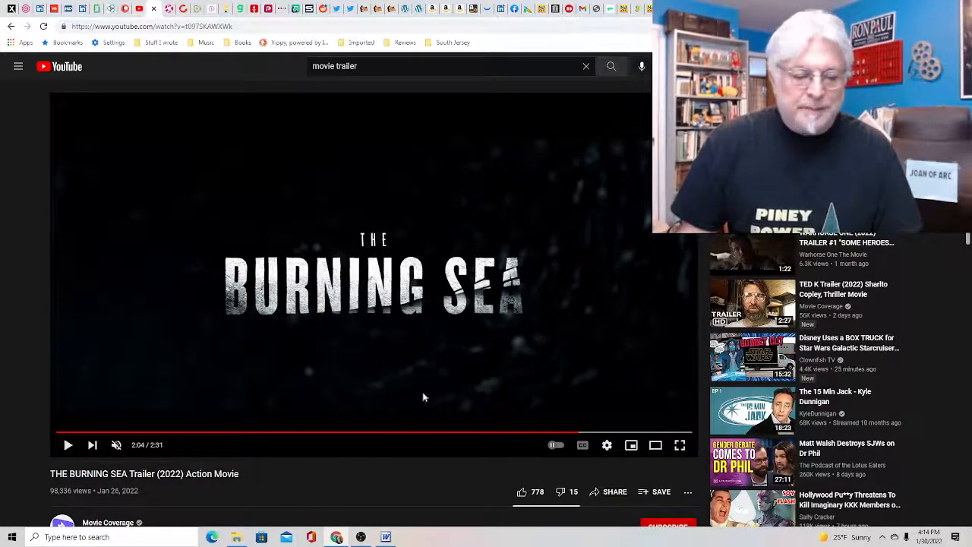
scroll(425, 398, down, 2)
scroll(289, 494, down, 1)
scroll(223, 440, down, 1)
- Expand the description's music credits and seek to the FEBRUARY 25 release-date card at 2:07
click(107, 372)
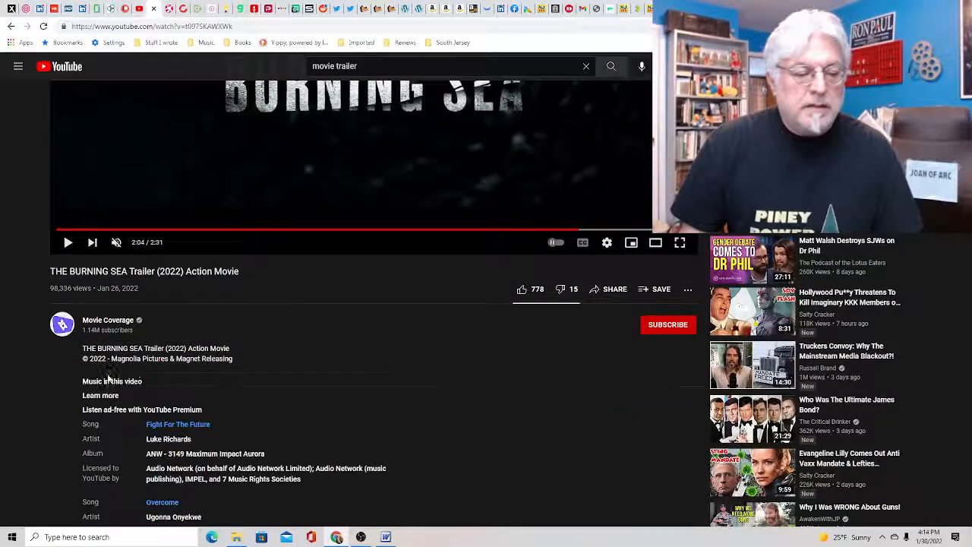
scroll(524, 360, down, 1)
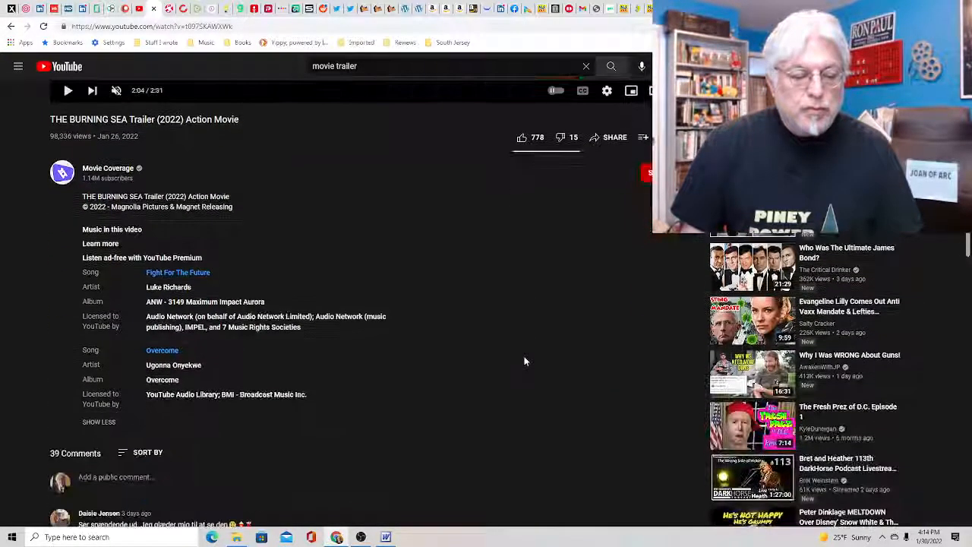
scroll(524, 361, up, 3)
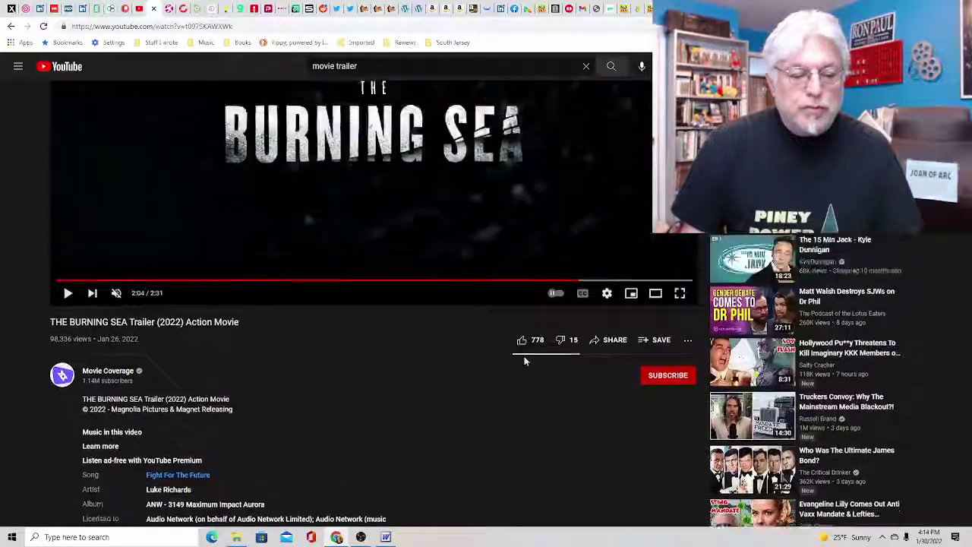
click(593, 282)
scroll(436, 381, up, 3)
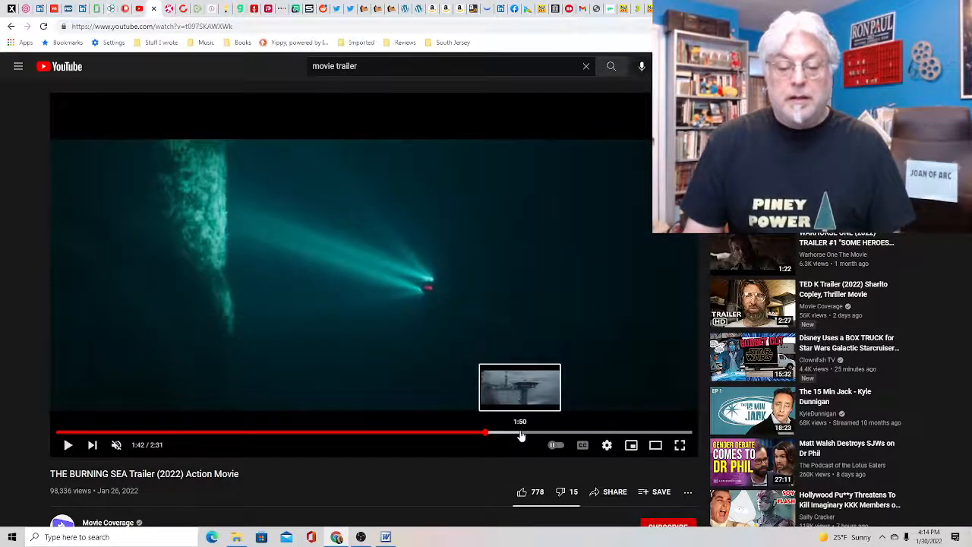
- Seek from the 1:50 oil rig via 1:56 and 2:02 to the 2:04 title card, then bring OBS forward
click(519, 434)
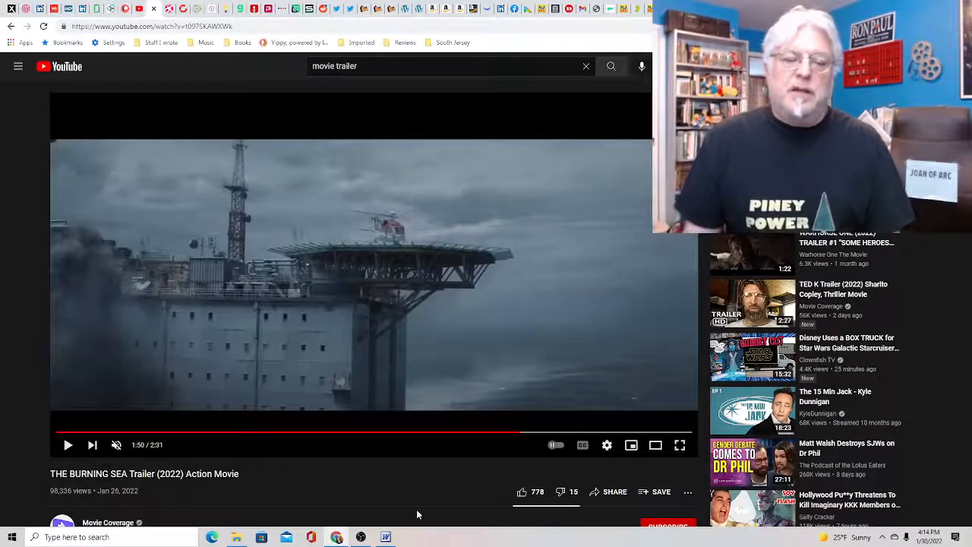
click(547, 434)
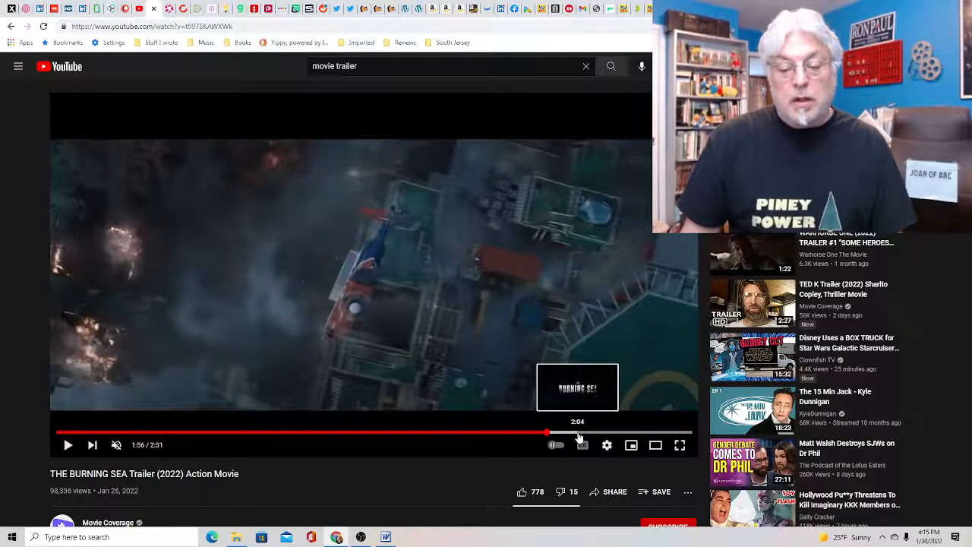
click(571, 434)
click(581, 434)
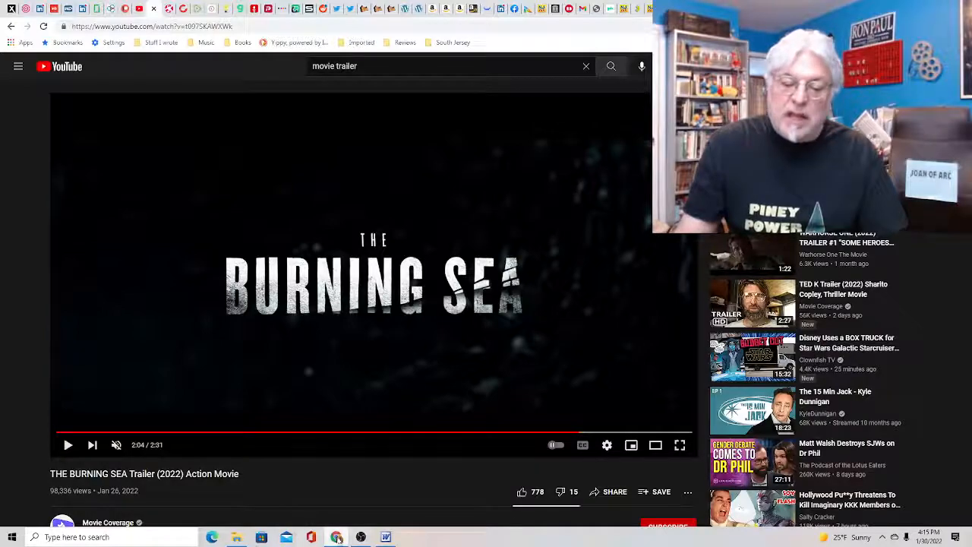
click(361, 537)
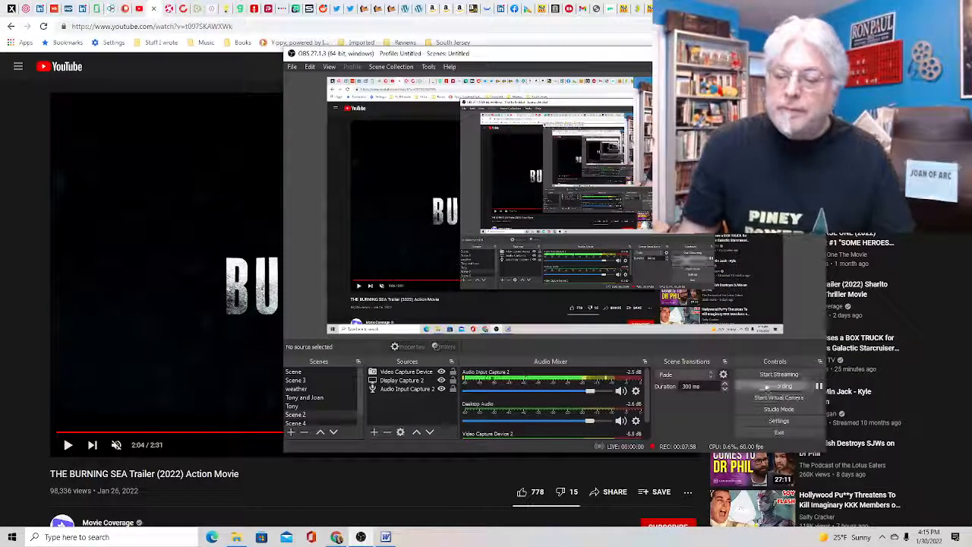